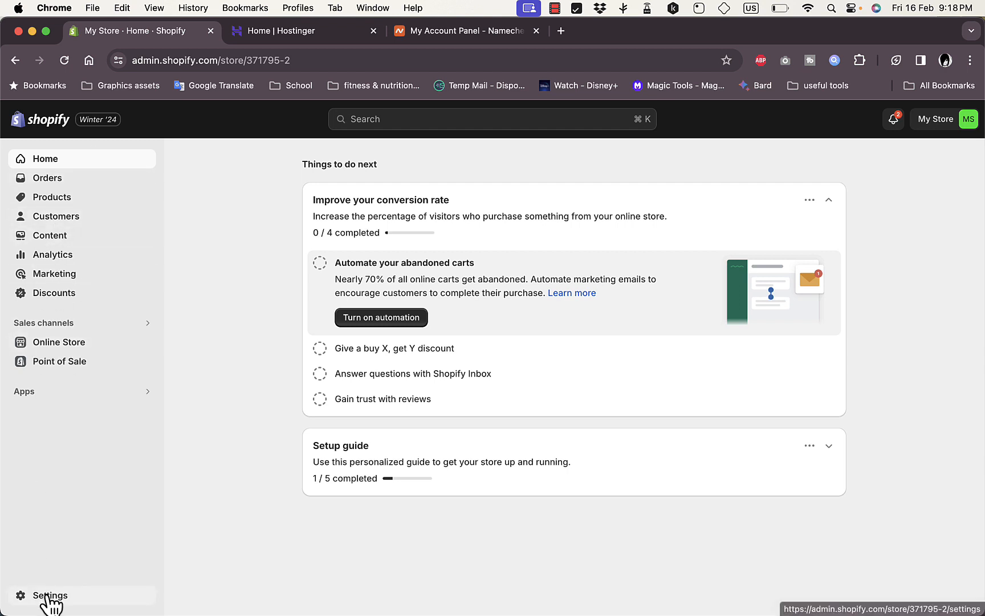
Step: Open the store's domain settings and start connecting an existing domain
click(52, 595)
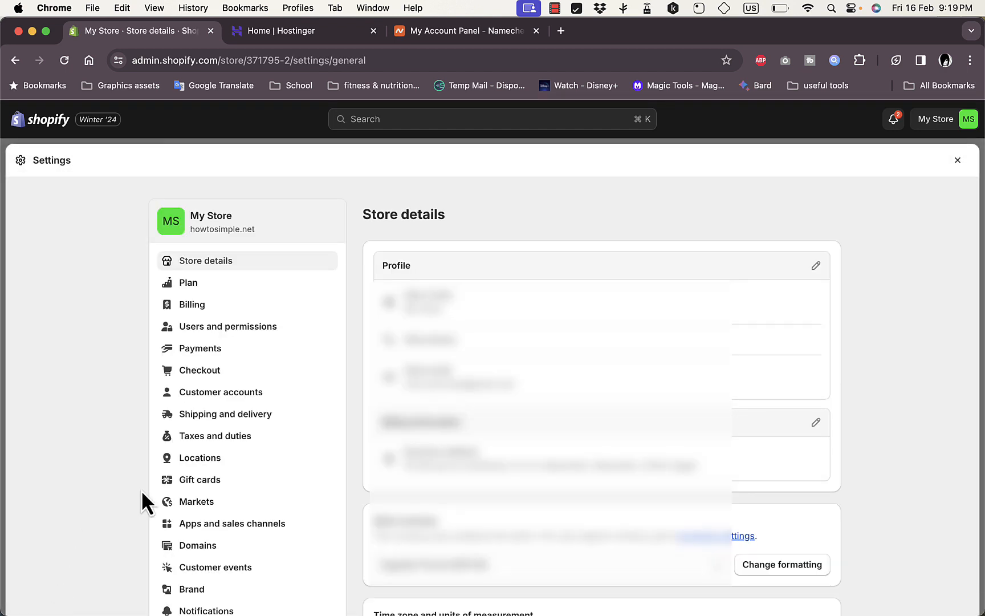
click(212, 554)
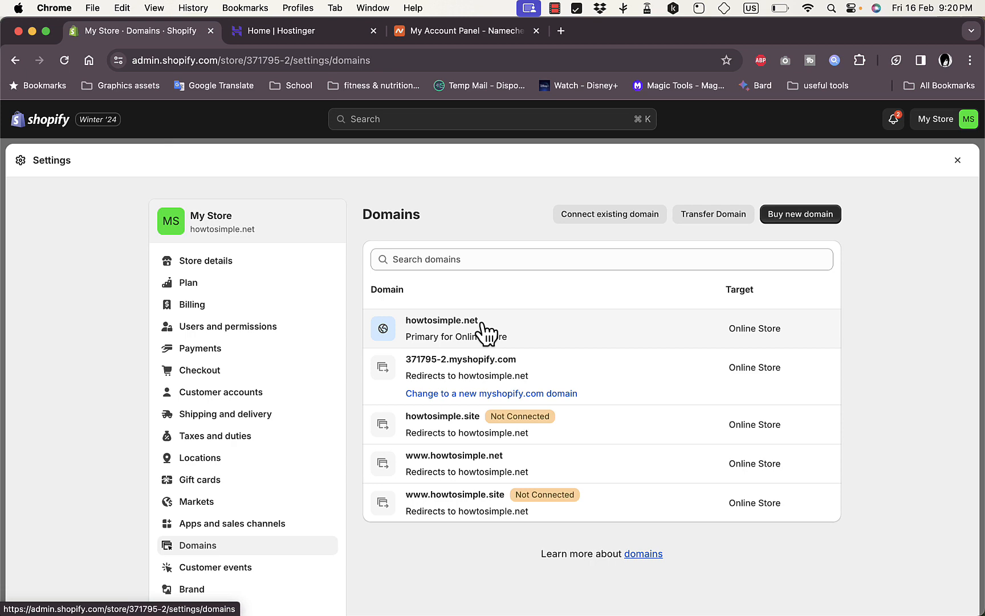
click(307, 36)
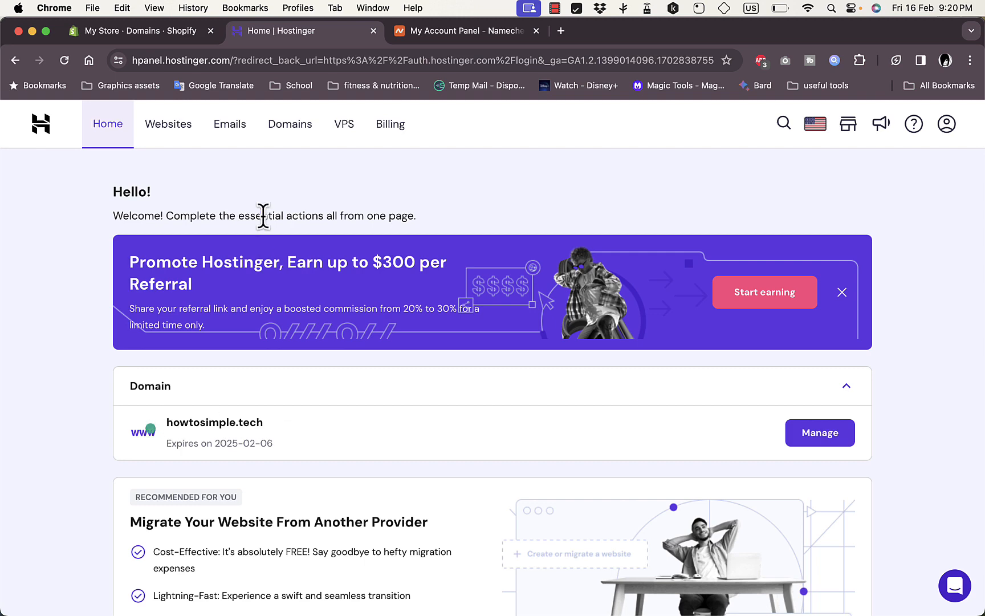
click(185, 34)
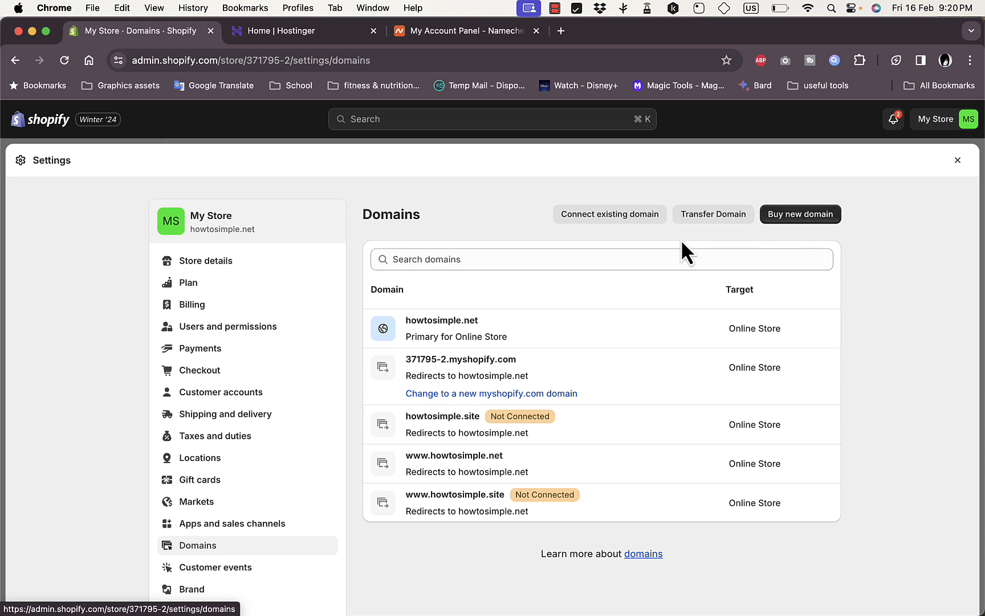
click(607, 217)
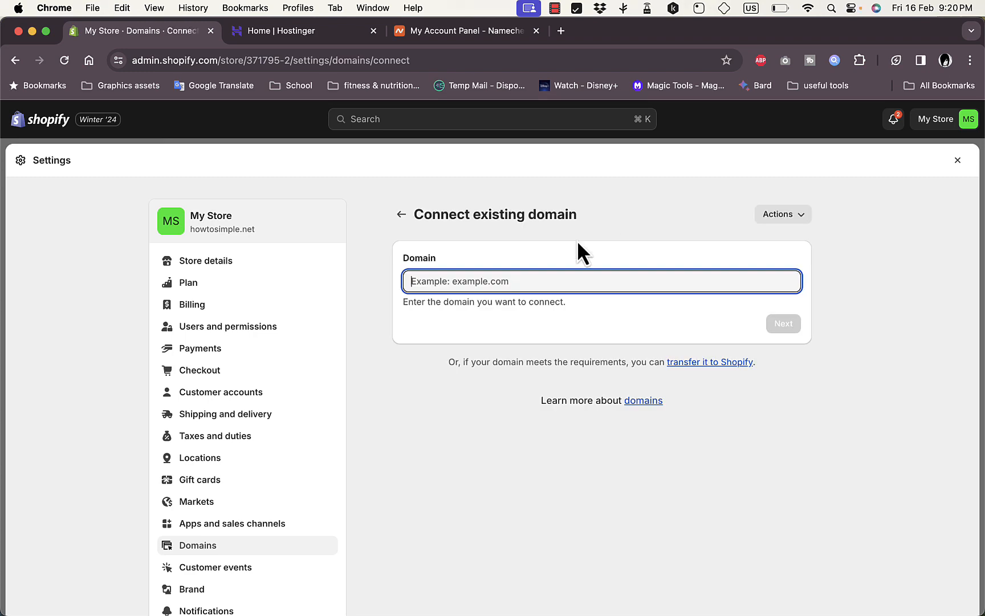
Step: Copy the domain name howtosimple.tech from Hostinger and submit it in Shopify as the existing domain to connect
click(301, 36)
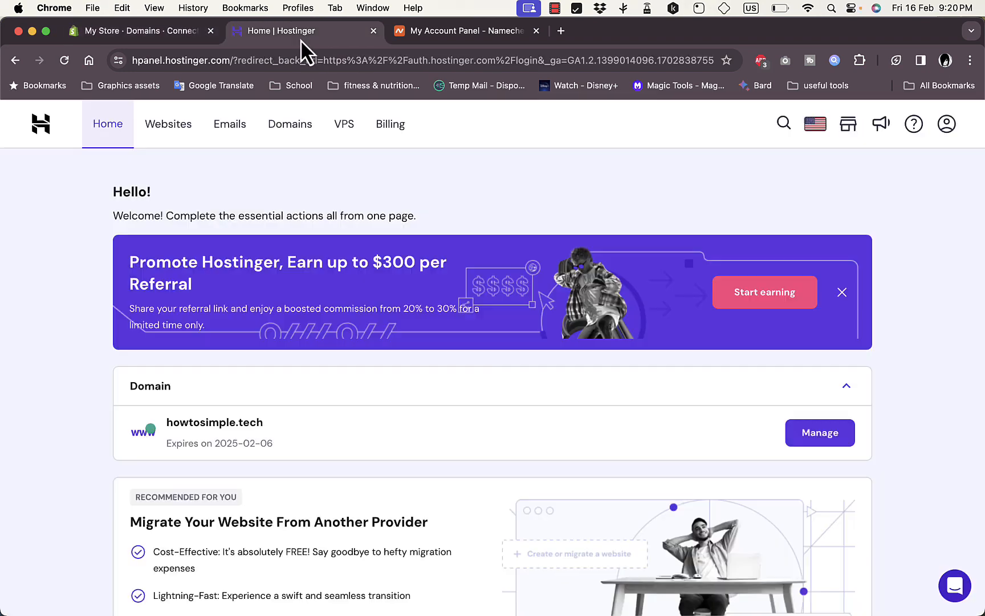
drag(264, 422, 161, 423)
key(super+c)
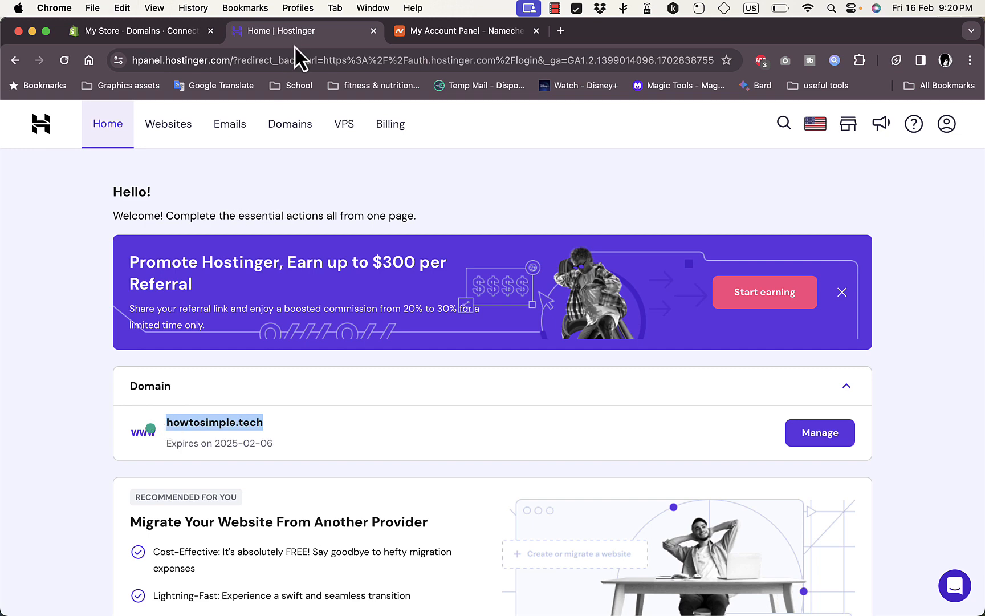
click(164, 38)
key(super+v)
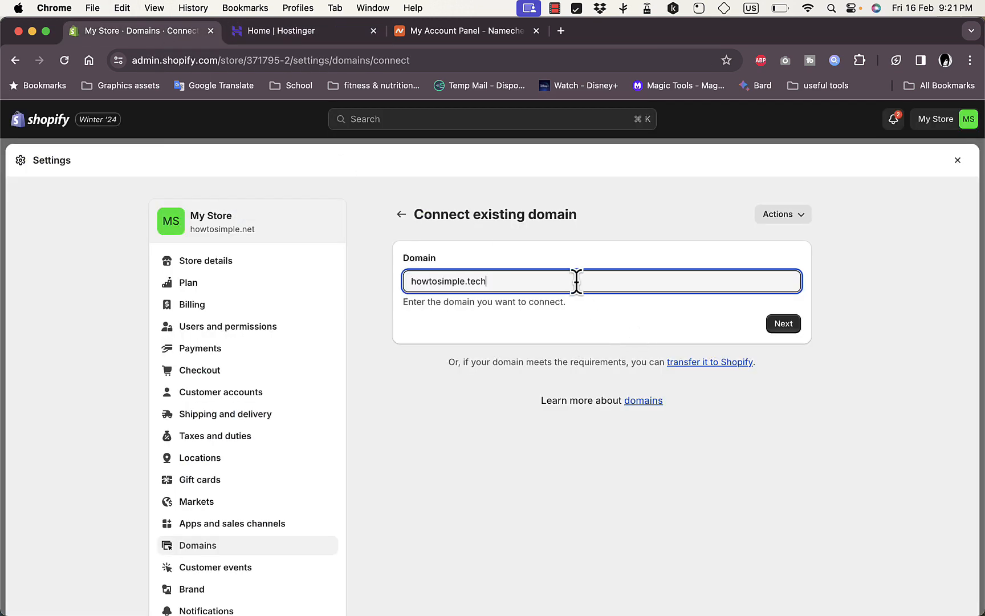
click(783, 325)
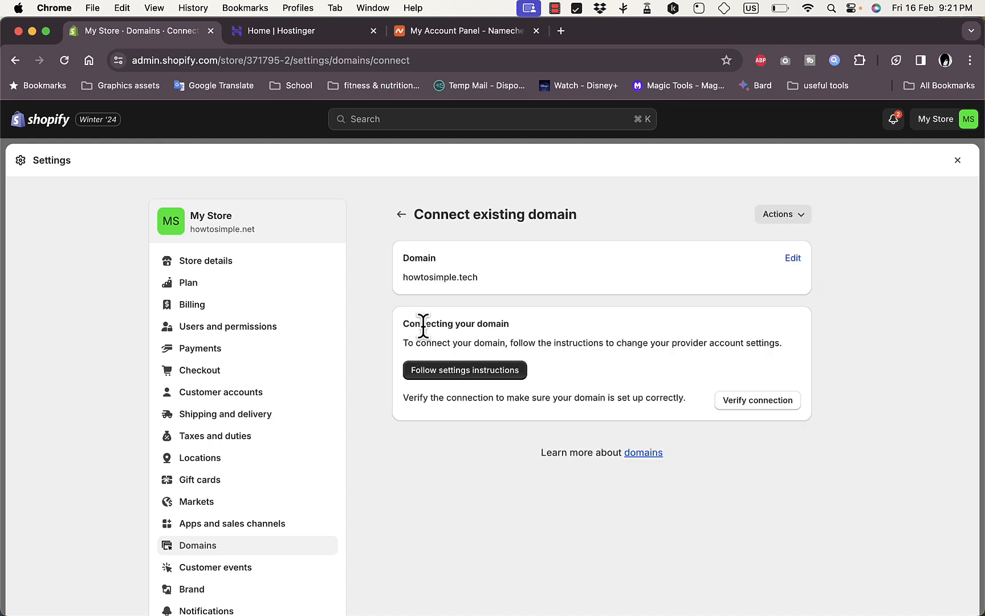
Step: Look through the Shopify Help Center instructions on connecting a third-party domain, then close them
click(479, 371)
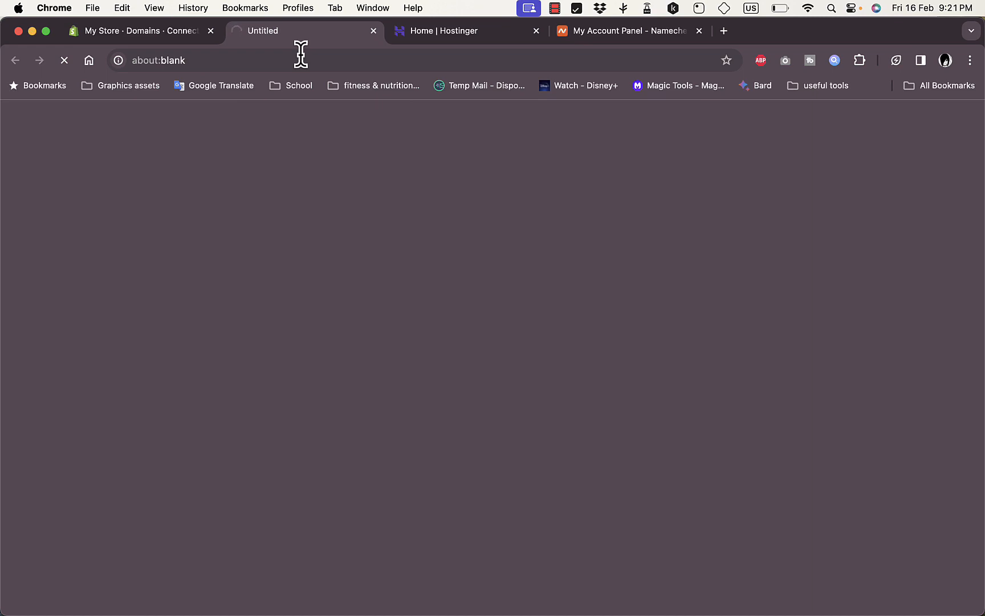
scroll(383, 279, down, 1)
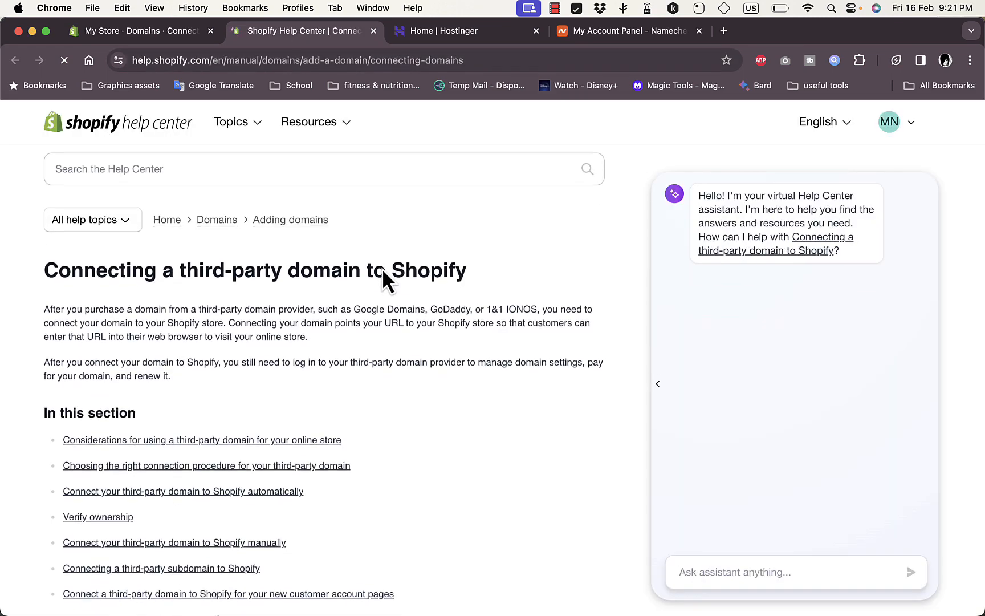
scroll(383, 274, up, 1)
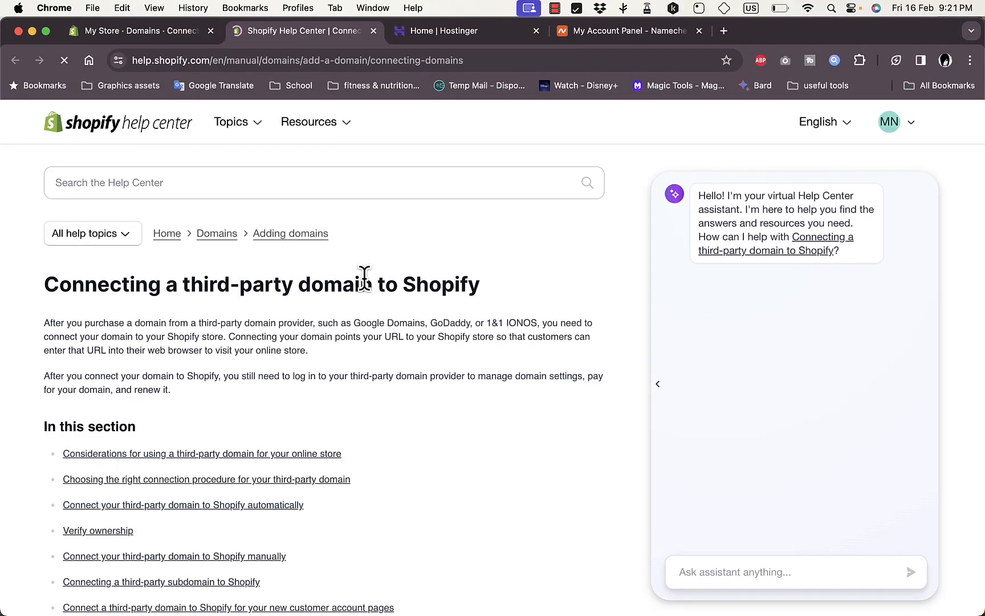
scroll(366, 285, down, 1)
scroll(368, 295, down, 2)
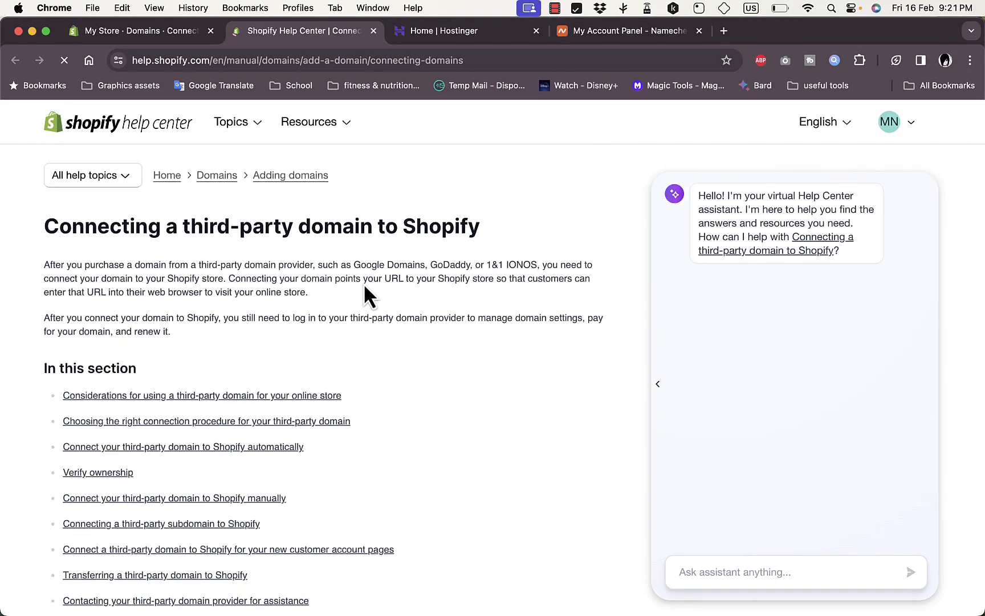
scroll(368, 295, down, 3)
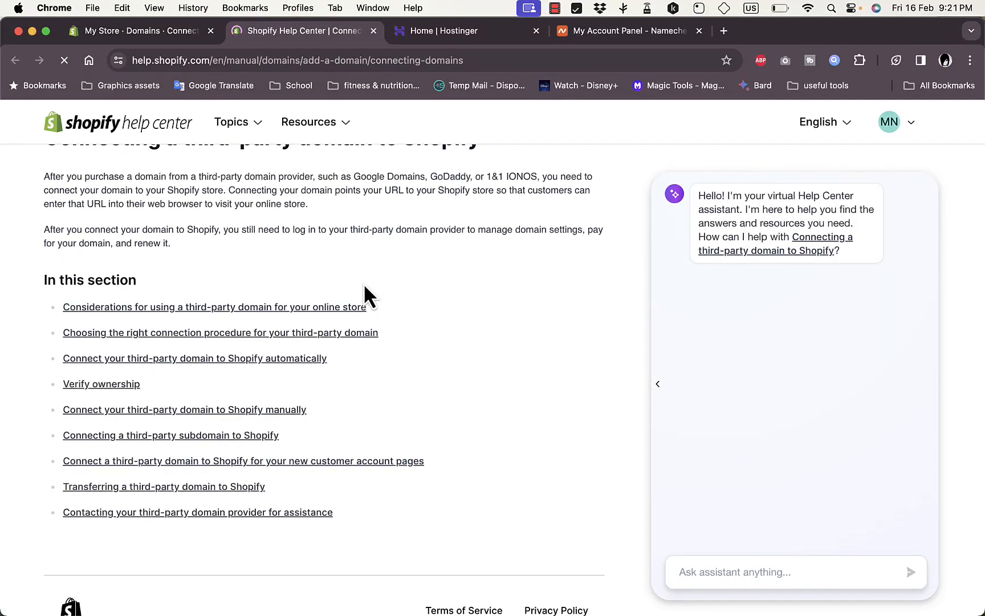
scroll(366, 295, down, 1)
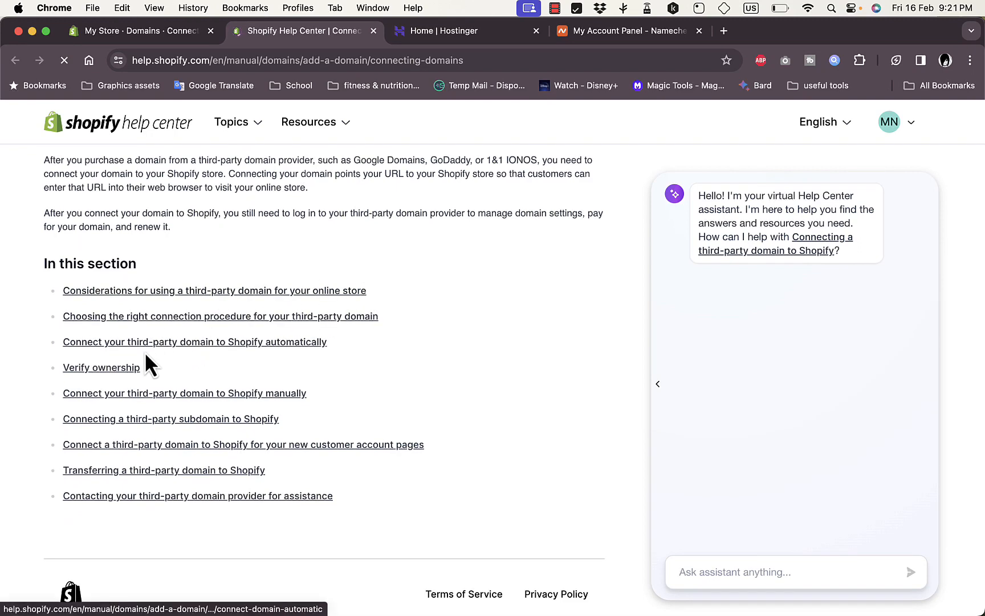
scroll(398, 395, up, 5)
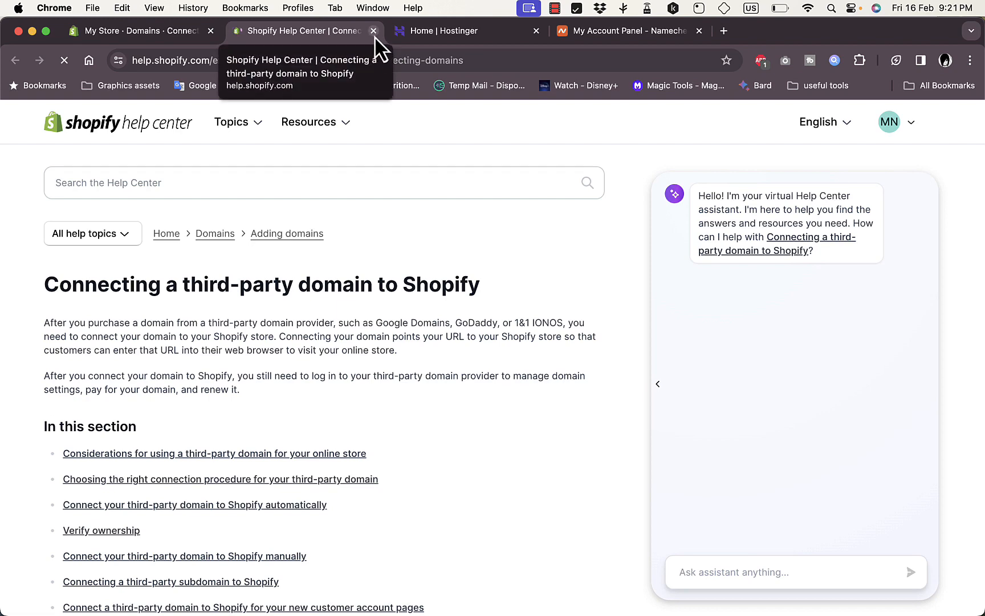
click(373, 31)
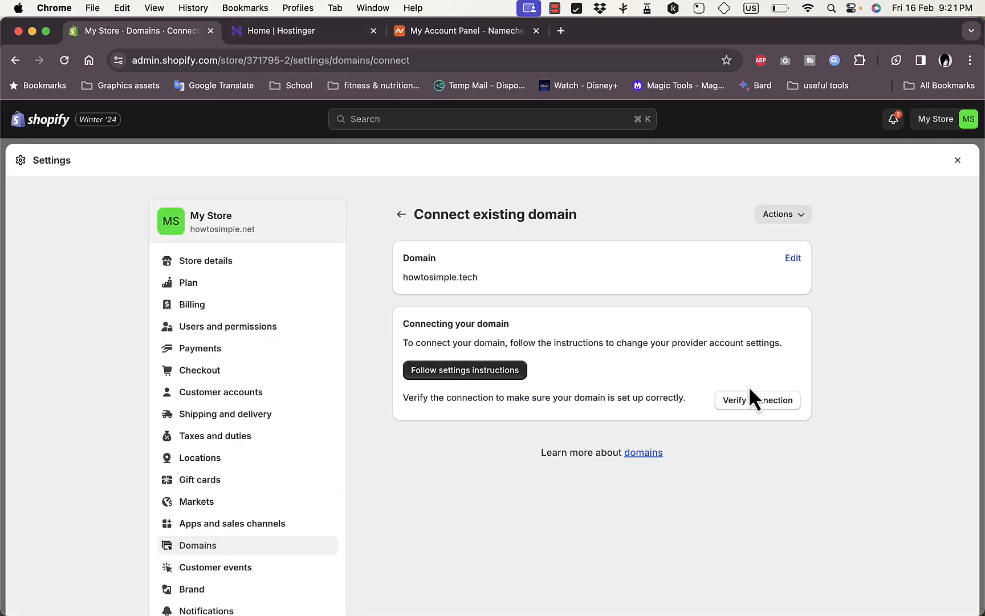
Step: Verify the domain connection in Shopify, and open the DNS records of howtosimple.tech in Hostinger
click(756, 399)
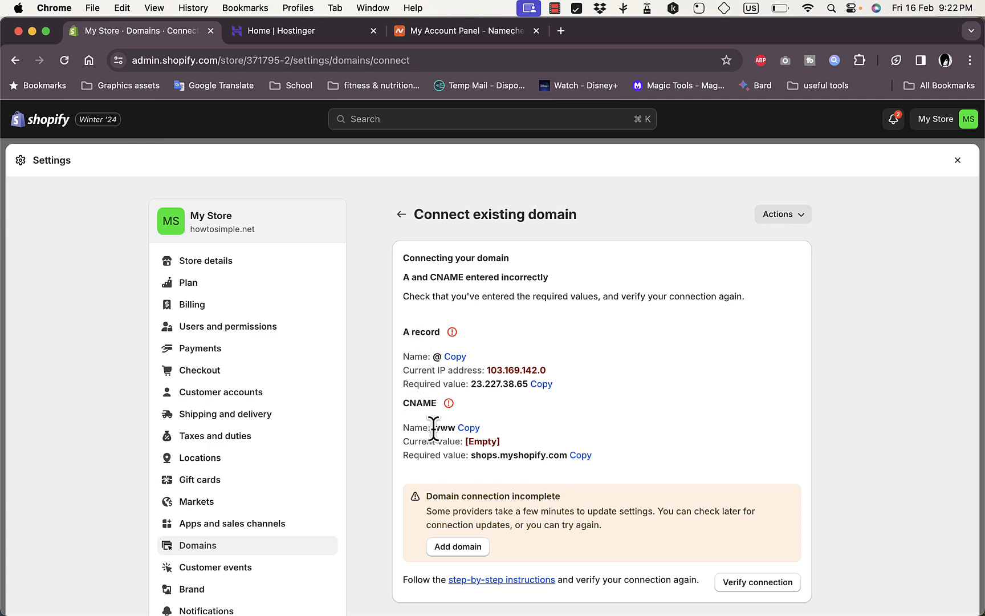
click(309, 31)
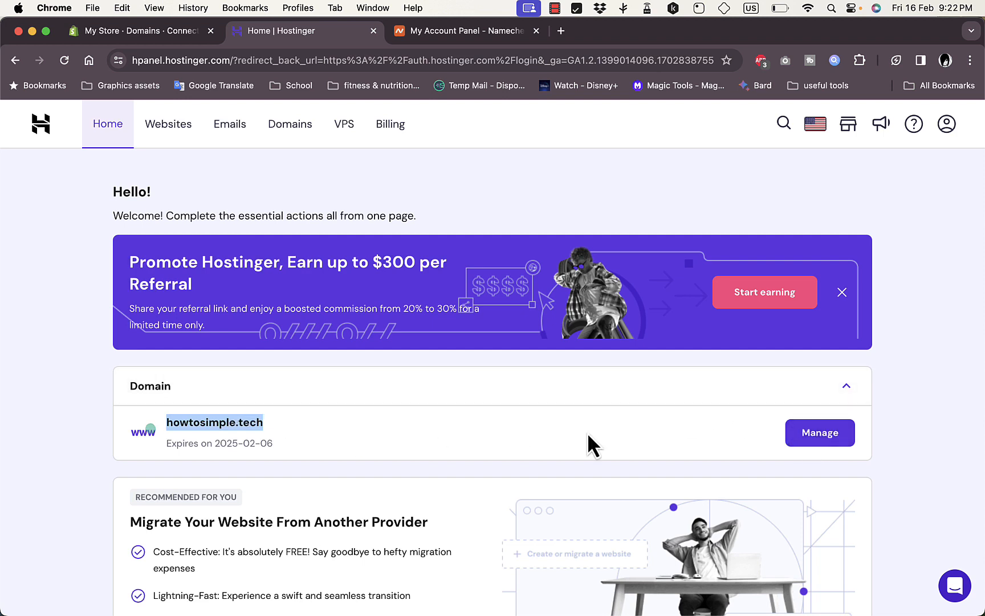
click(820, 434)
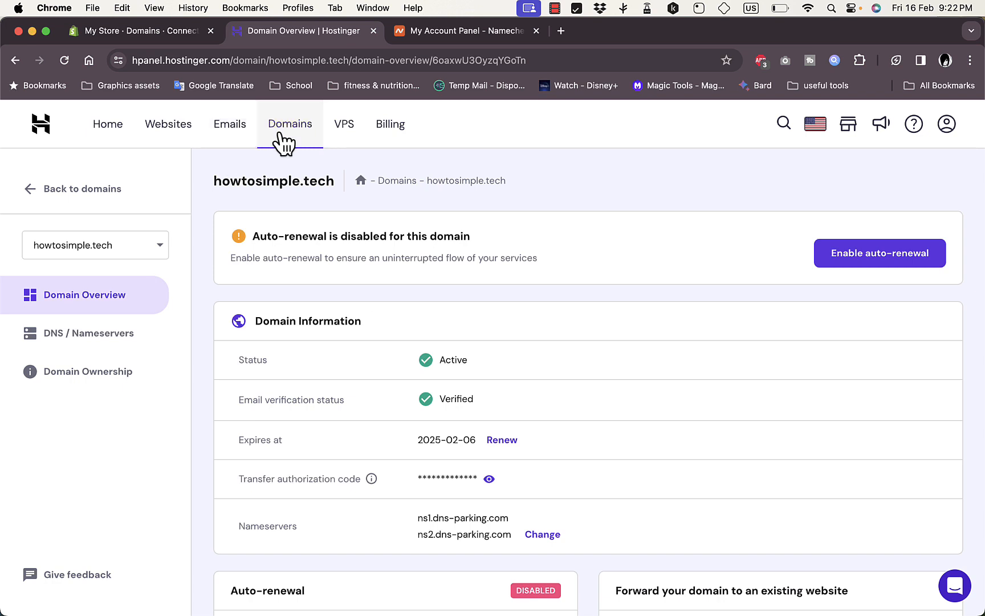
click(101, 351)
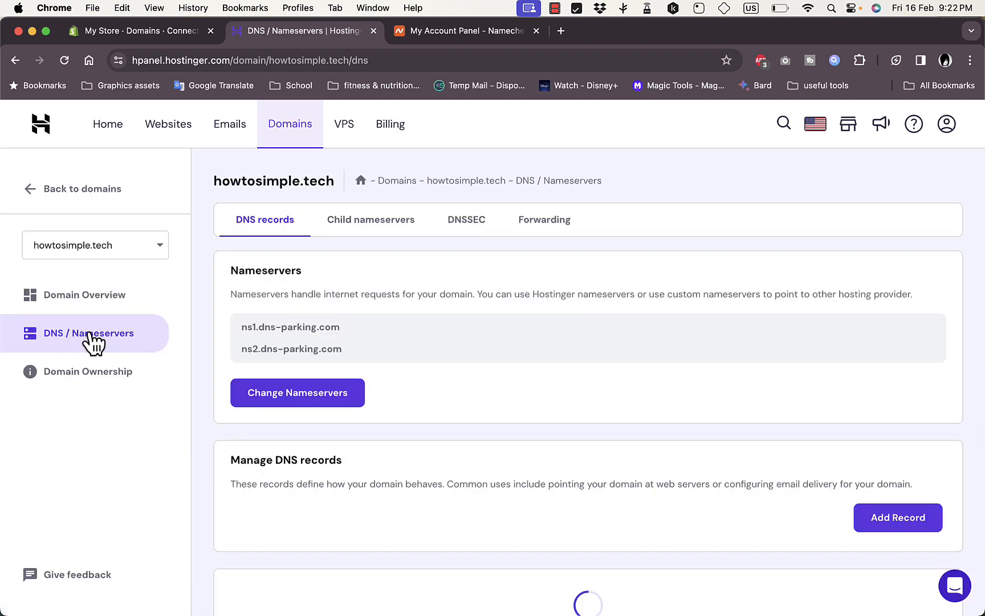
scroll(349, 381, down, 5)
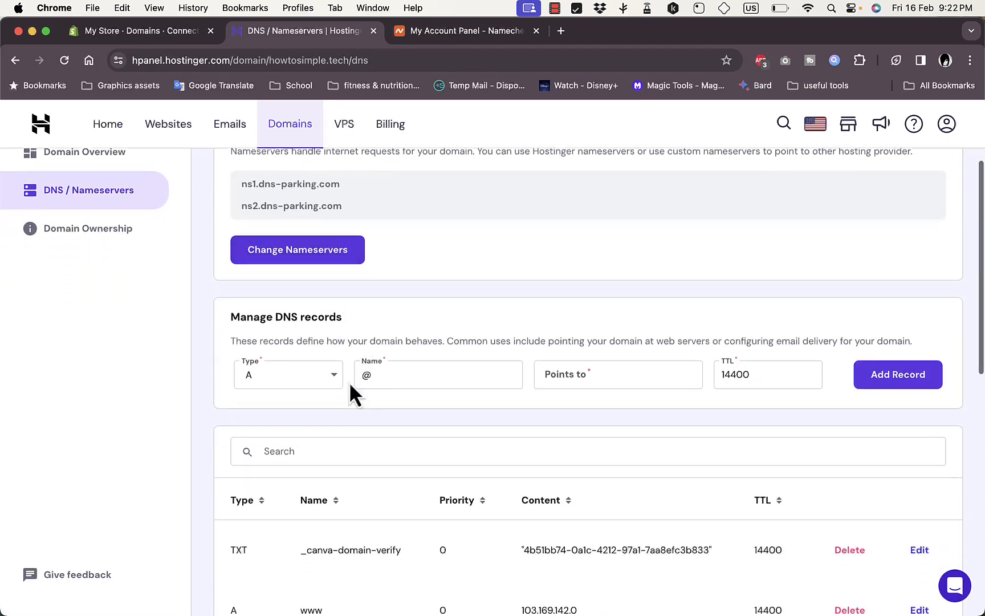
Step: Add an A record in Hostinger named @ pointing to Shopify's required value 23.227.38.65, confirming it as an additional record
click(180, 32)
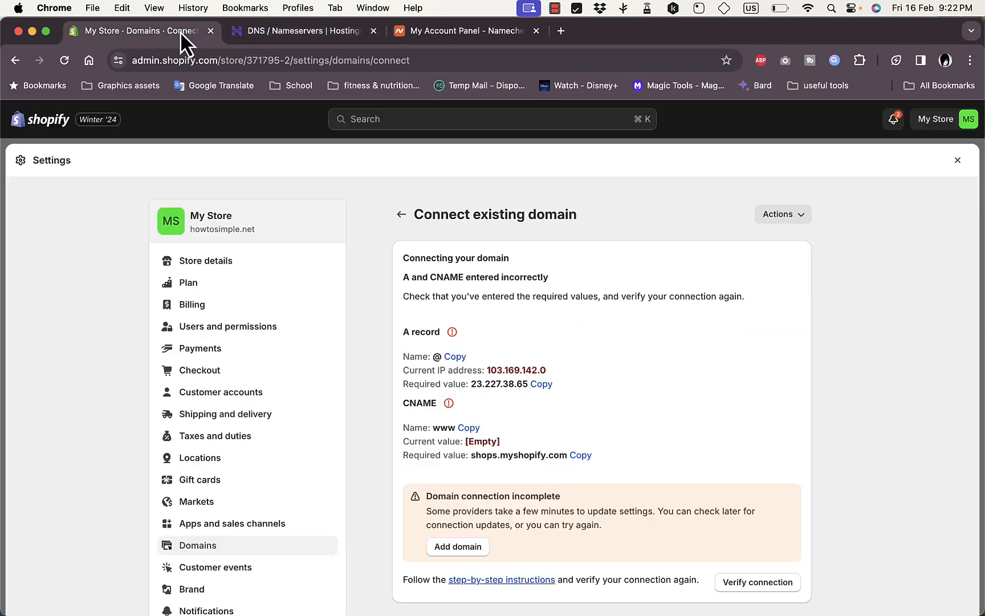
click(455, 357)
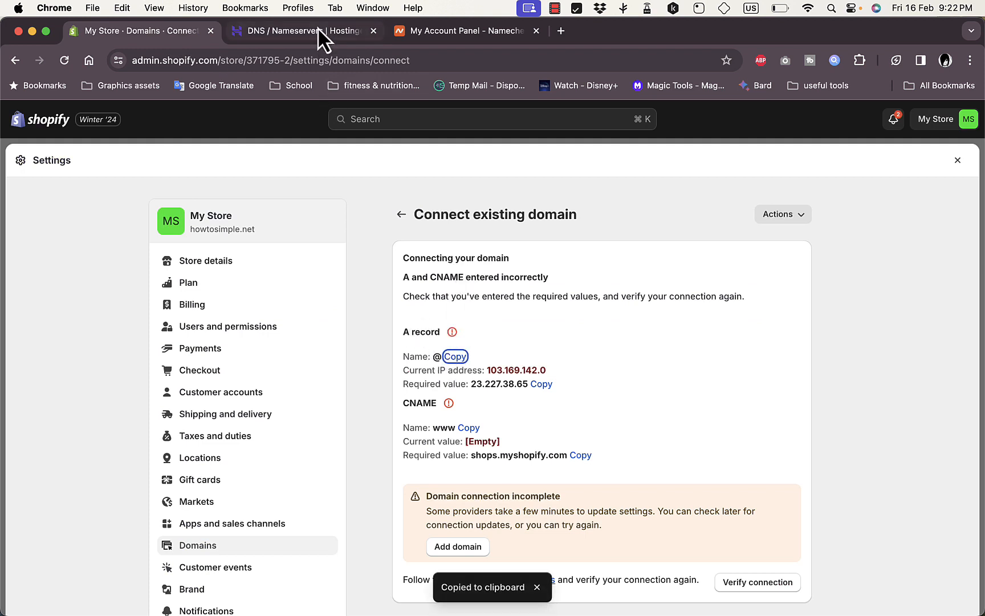
click(318, 32)
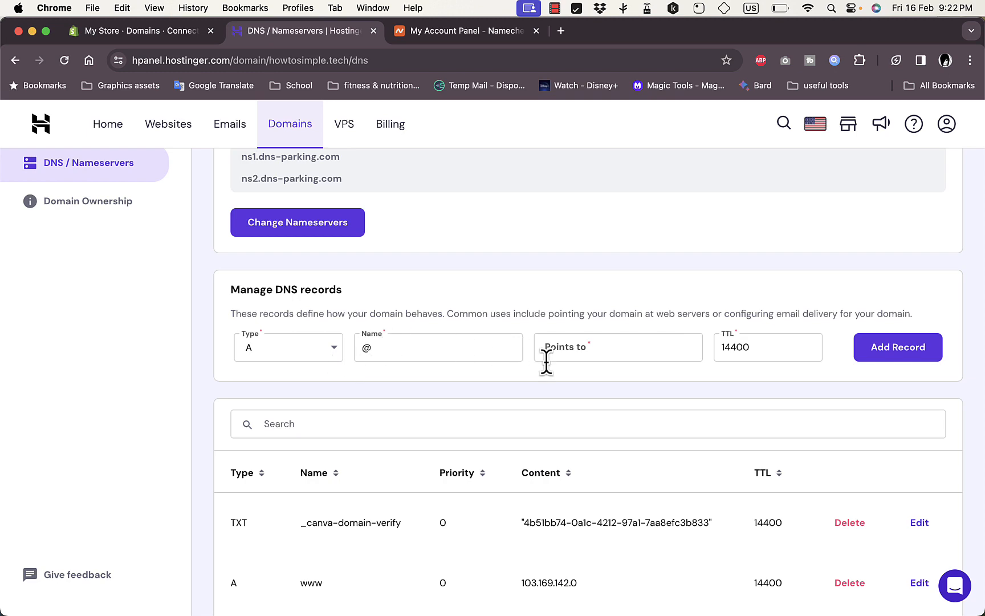
click(146, 32)
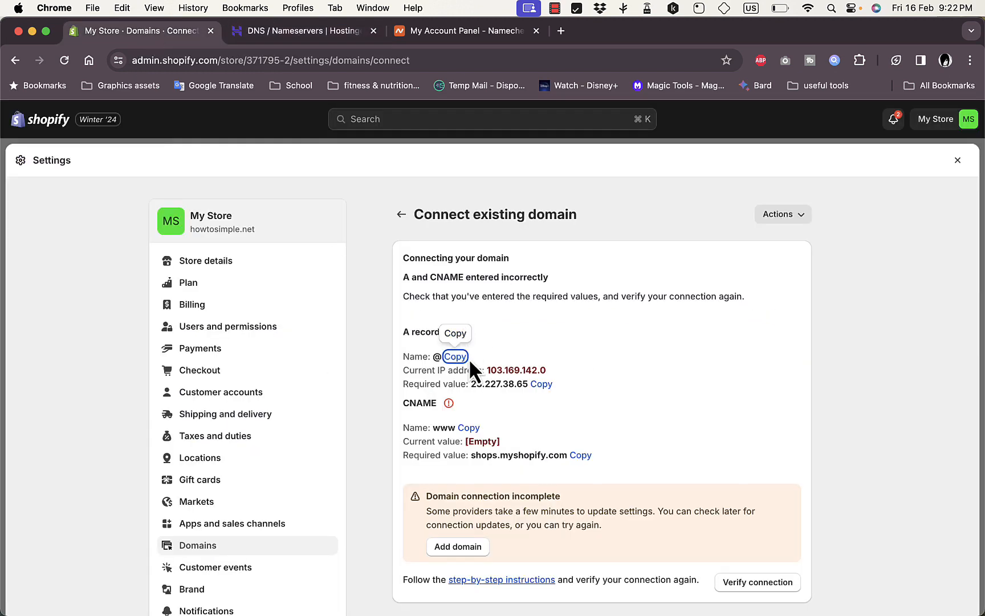
click(541, 384)
click(349, 32)
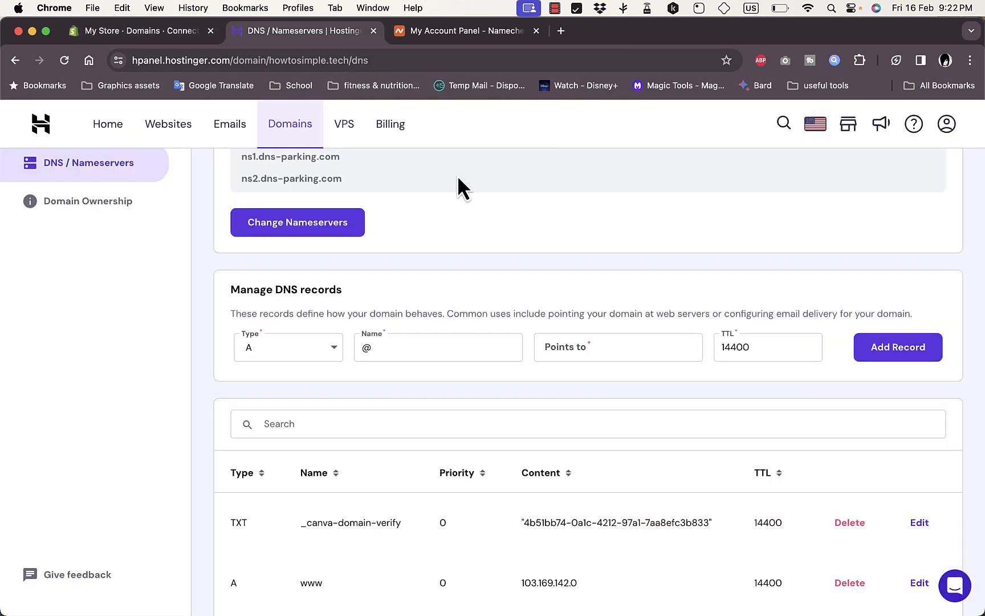
click(602, 348)
key(super+v)
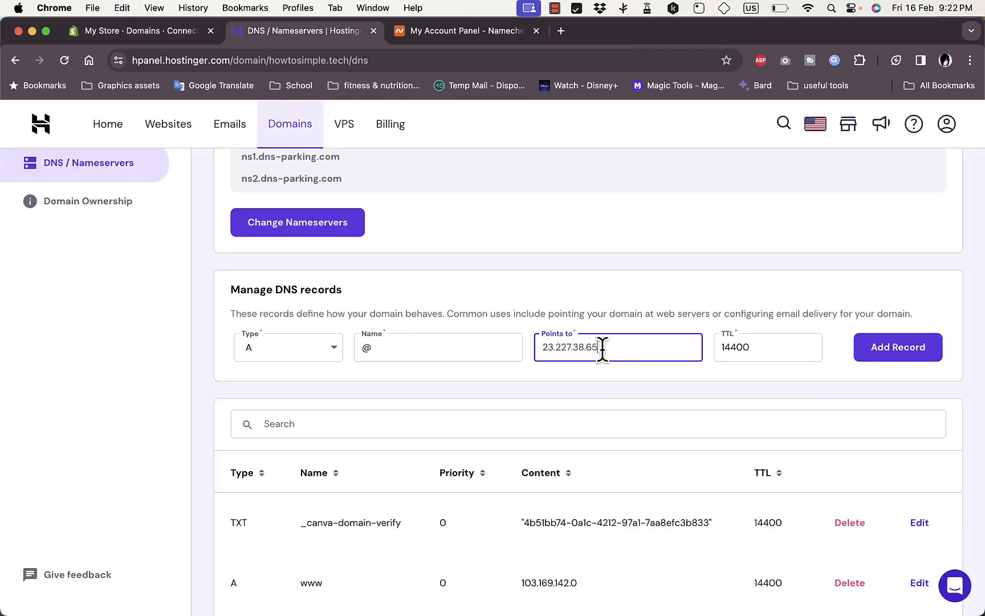
click(899, 349)
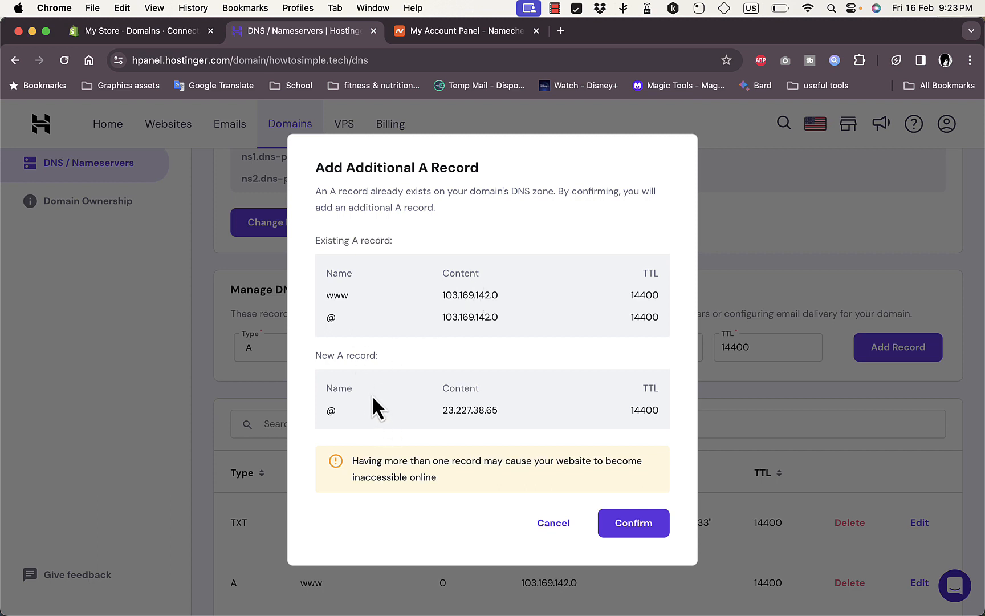
click(634, 524)
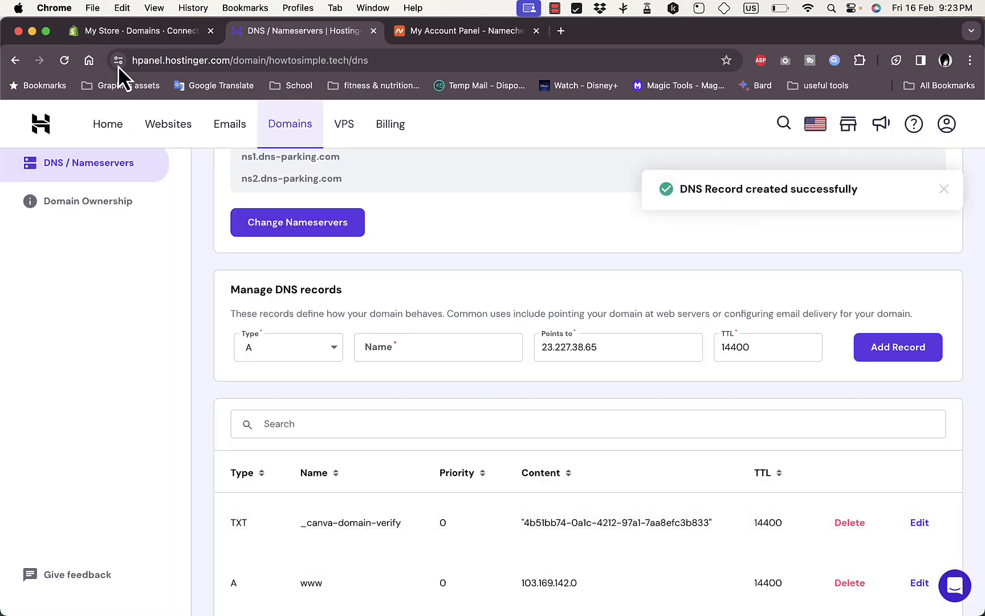
click(163, 32)
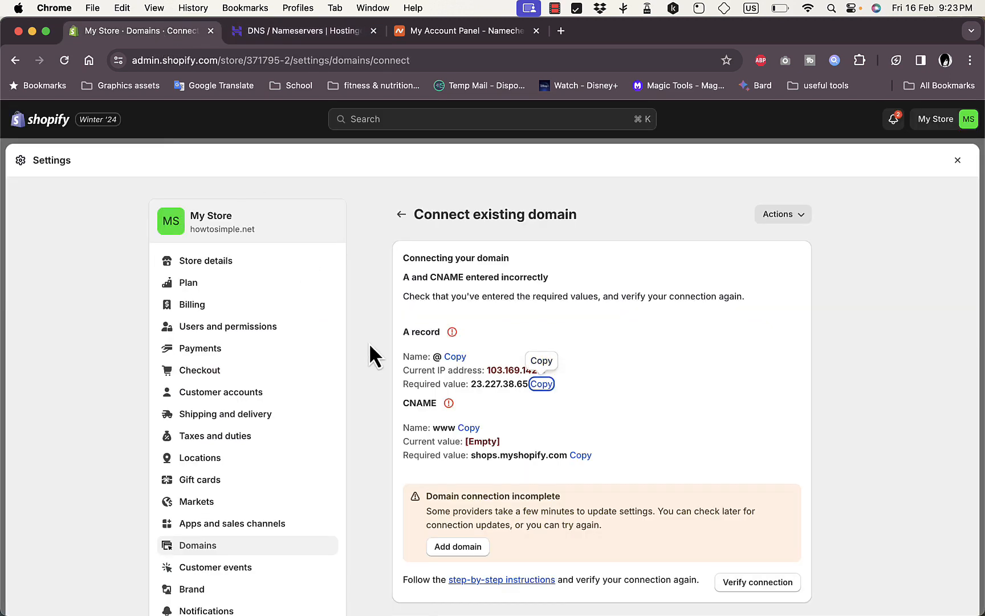
click(469, 428)
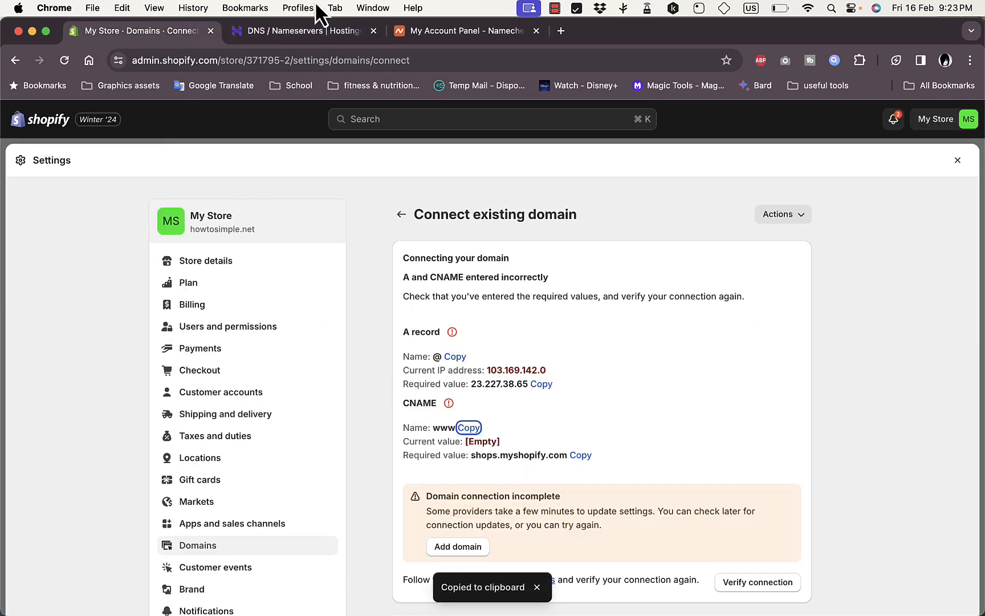
click(313, 29)
click(309, 359)
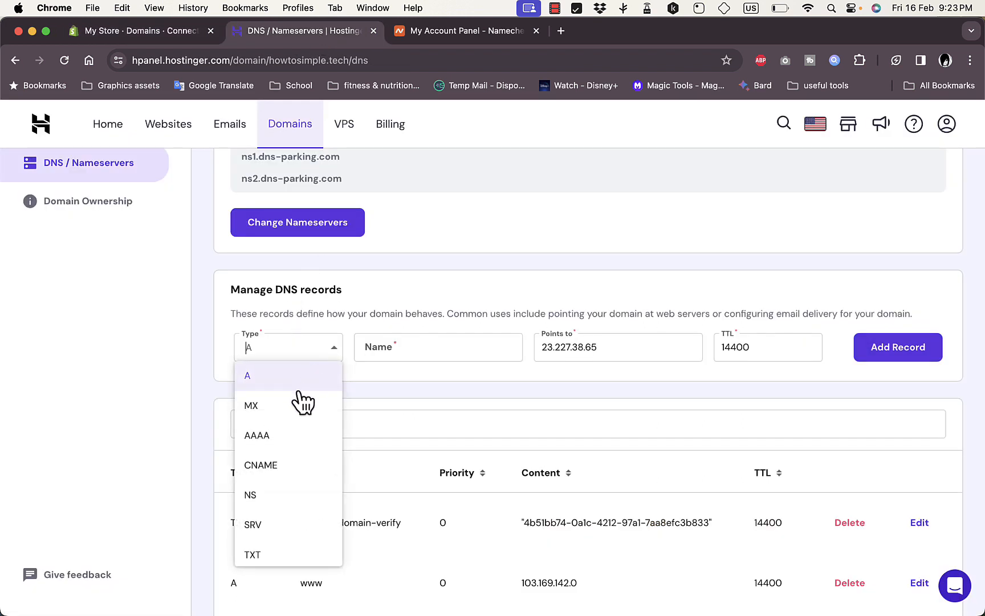
click(275, 469)
click(408, 353)
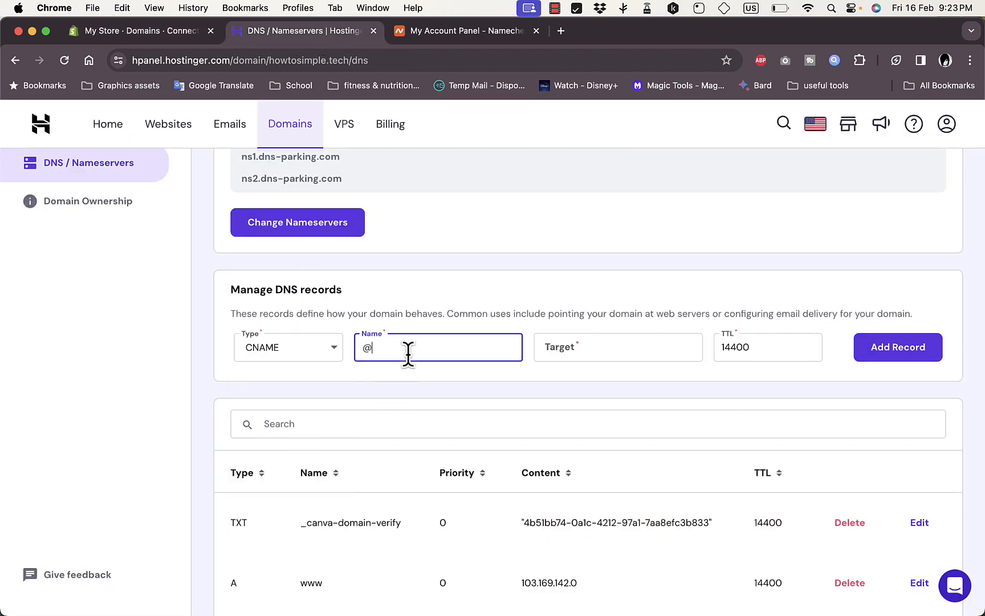
text(www)
Step: Copy Shopify's required CNAME value shops.myshopify.com into the Hostinger record's target and try to add the record
click(157, 33)
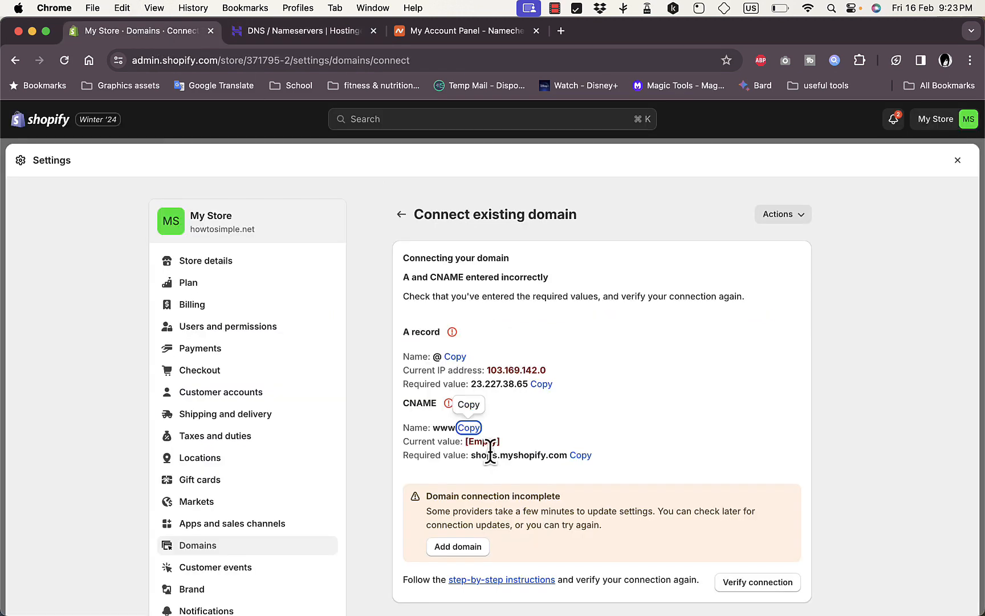
click(579, 456)
click(302, 31)
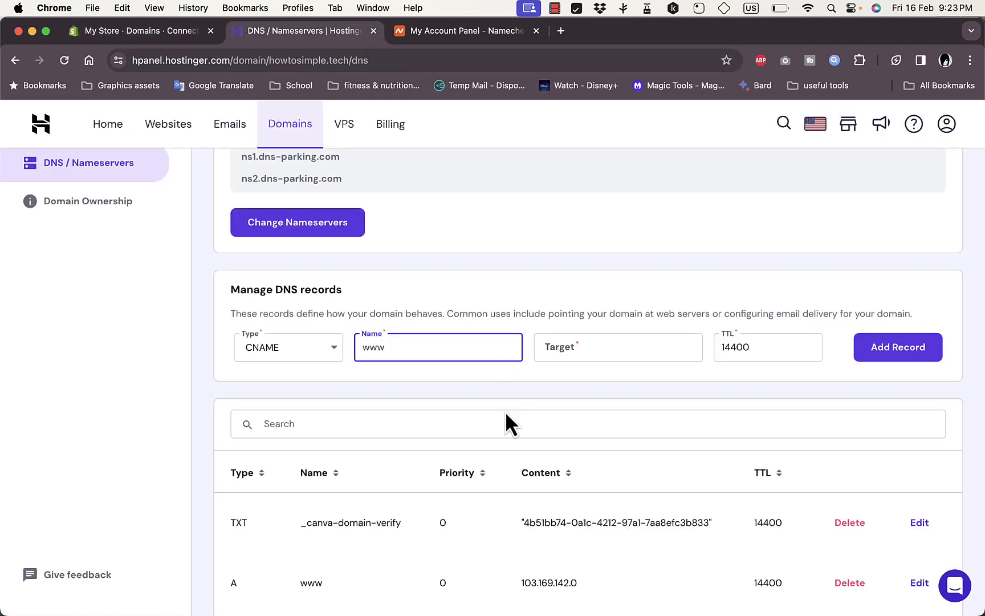
click(594, 349)
key(super+v)
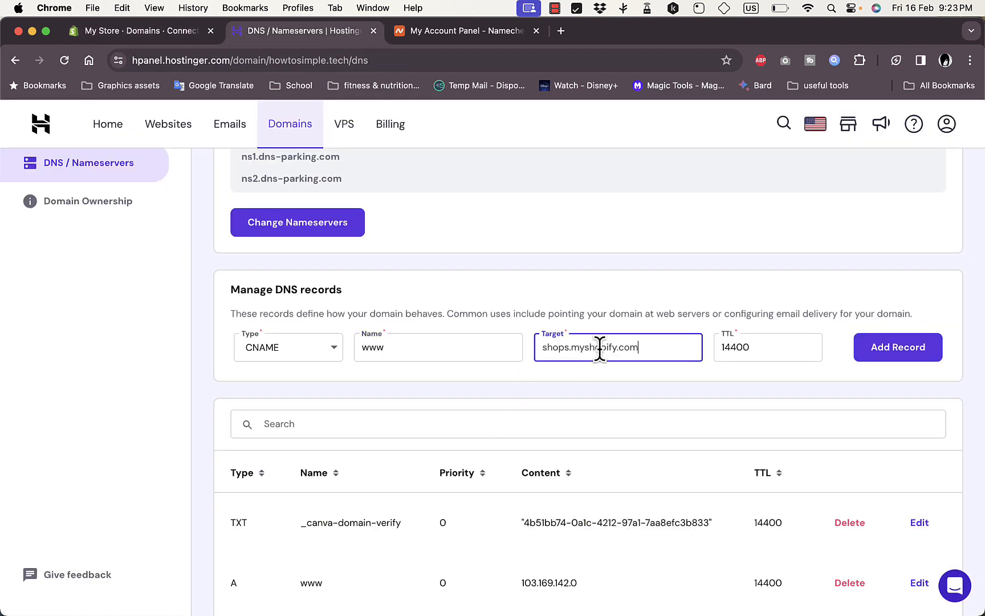
click(911, 356)
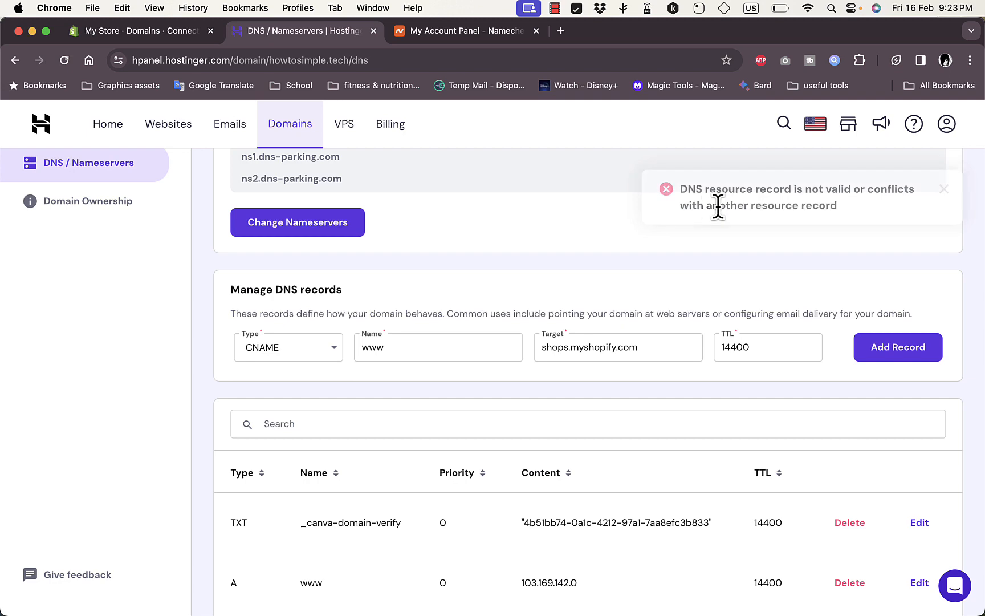
Step: Delete the existing www A record pointing to 103.169.142.0 from the Hostinger DNS records
scroll(429, 422, down, 10)
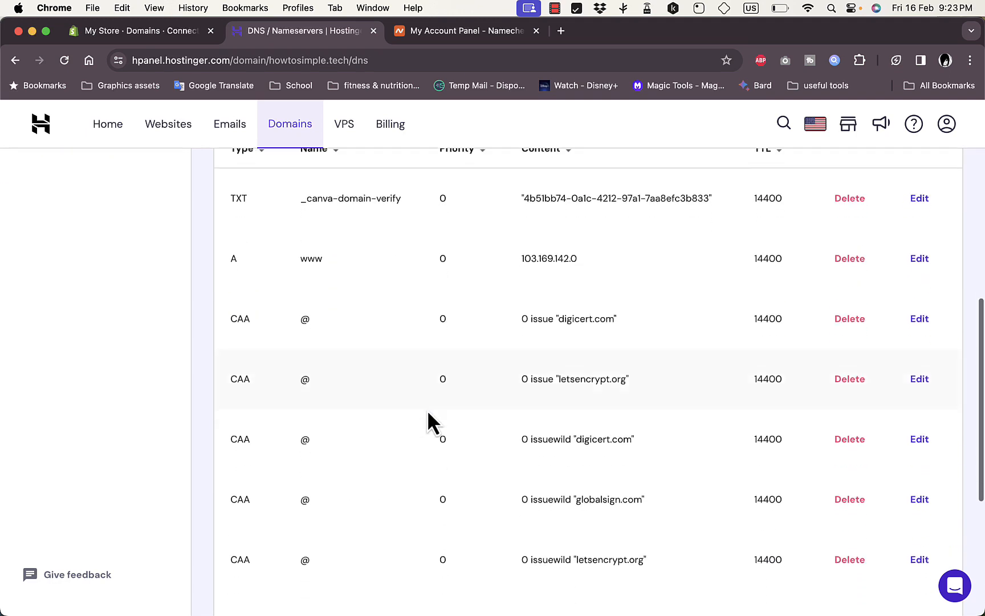
scroll(429, 422, up, 5)
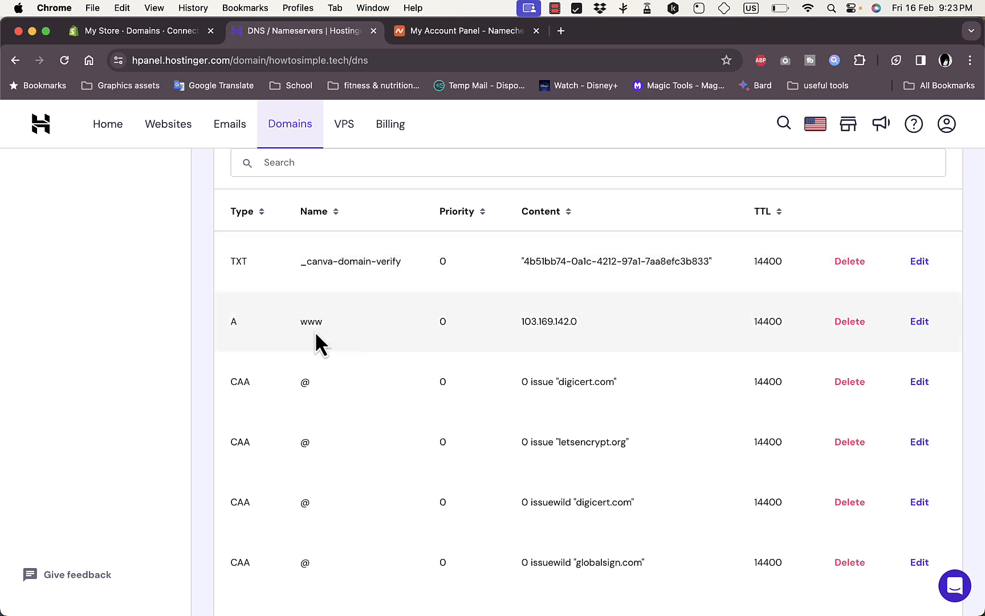
click(852, 322)
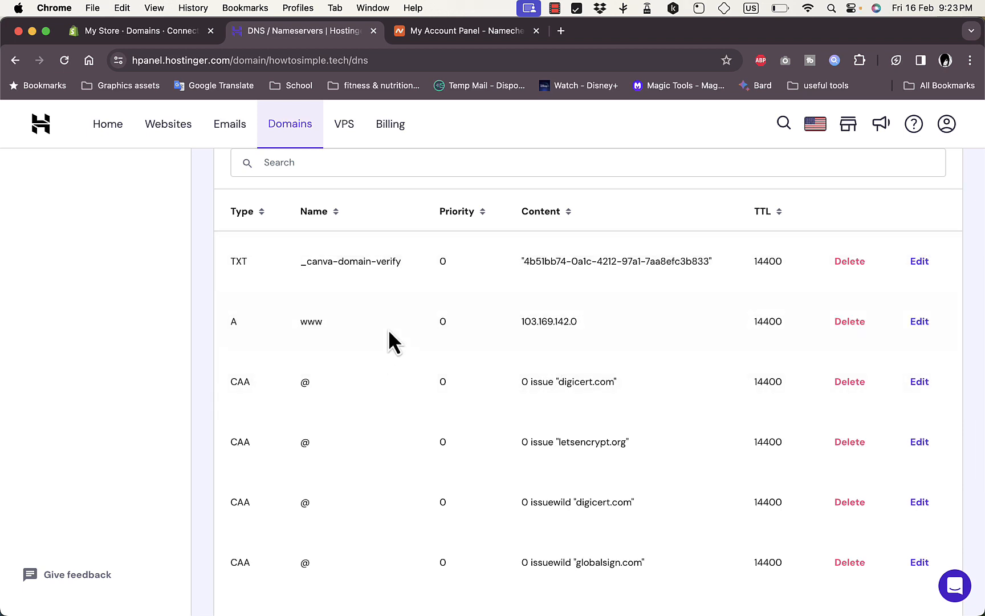
Step: Add the prepared www CNAME record in Hostinger and verify the howtosimple.tech connection in Shopify
scroll(435, 321, up, 7)
scroll(435, 321, up, 1)
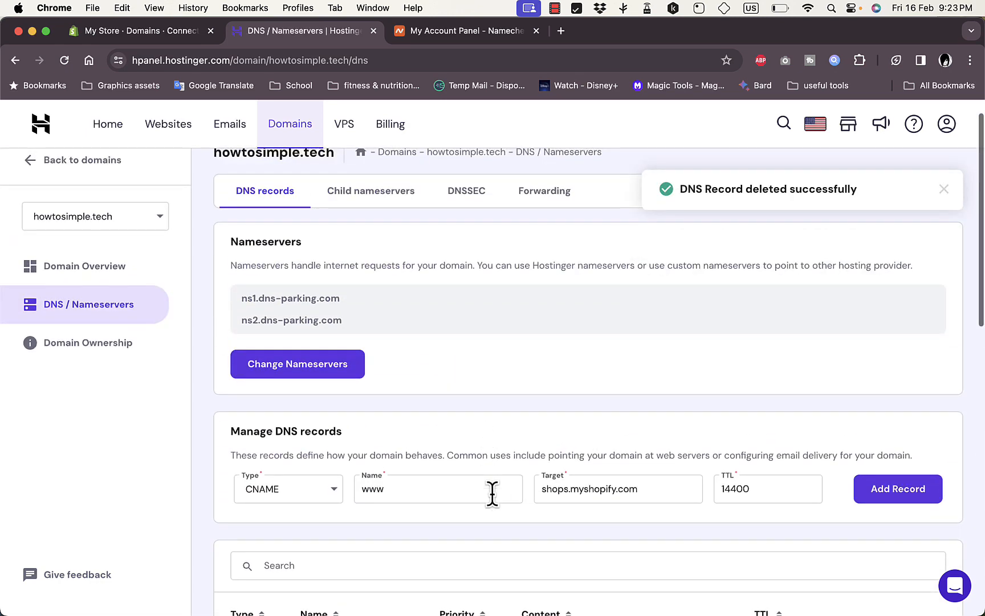
click(919, 492)
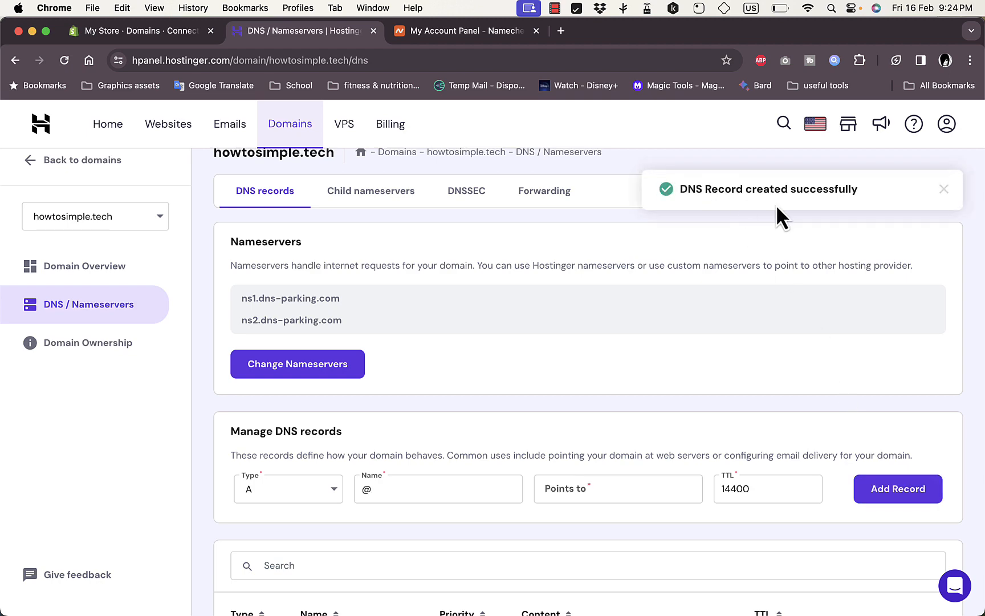
click(165, 39)
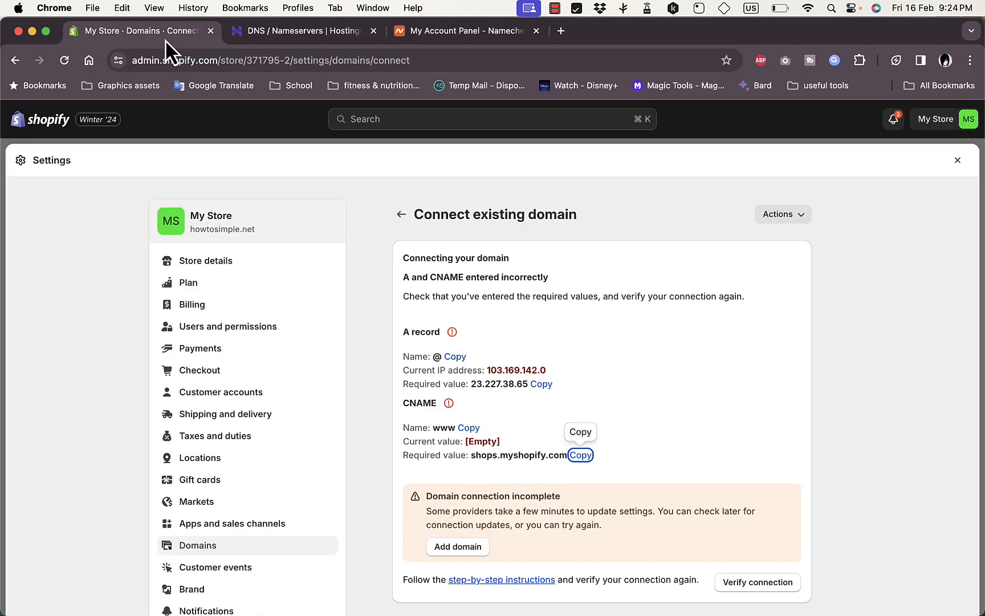
click(764, 581)
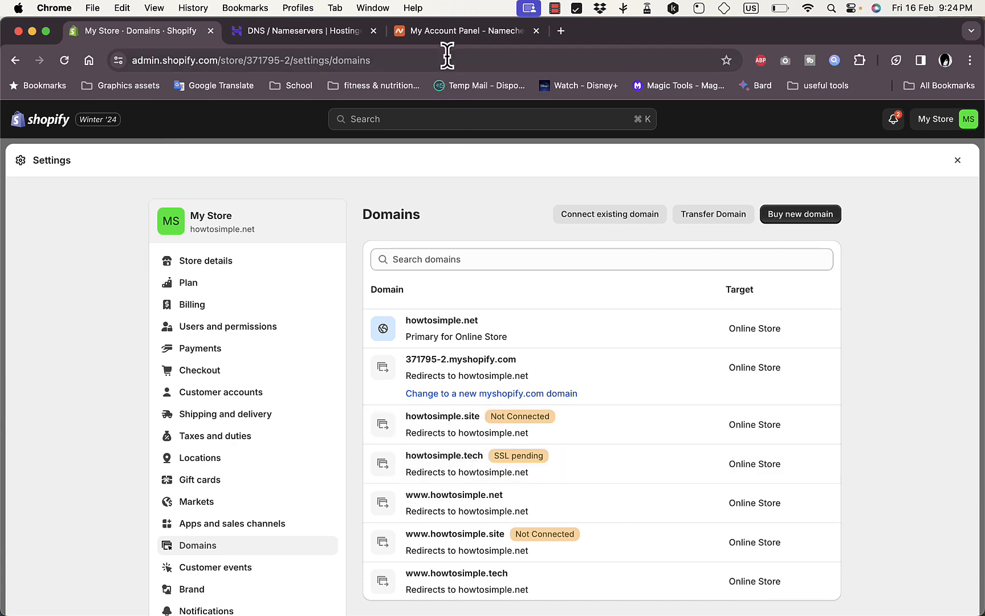
Step: Copy the domain name howtosimple.online from Namecheap and submit it in Shopify as the existing domain to connect
click(470, 35)
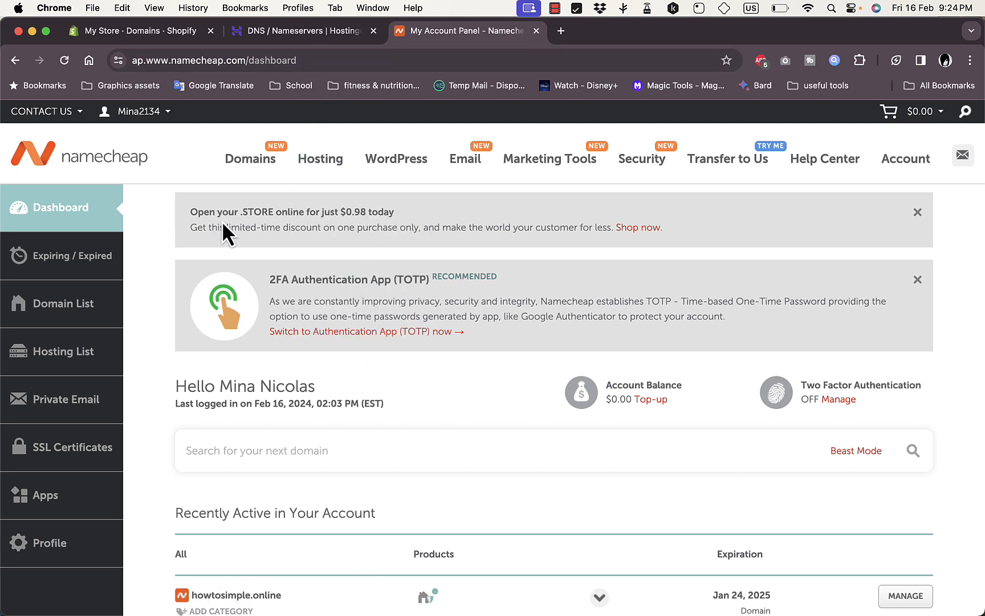
drag(283, 596, 190, 604)
key(super+c)
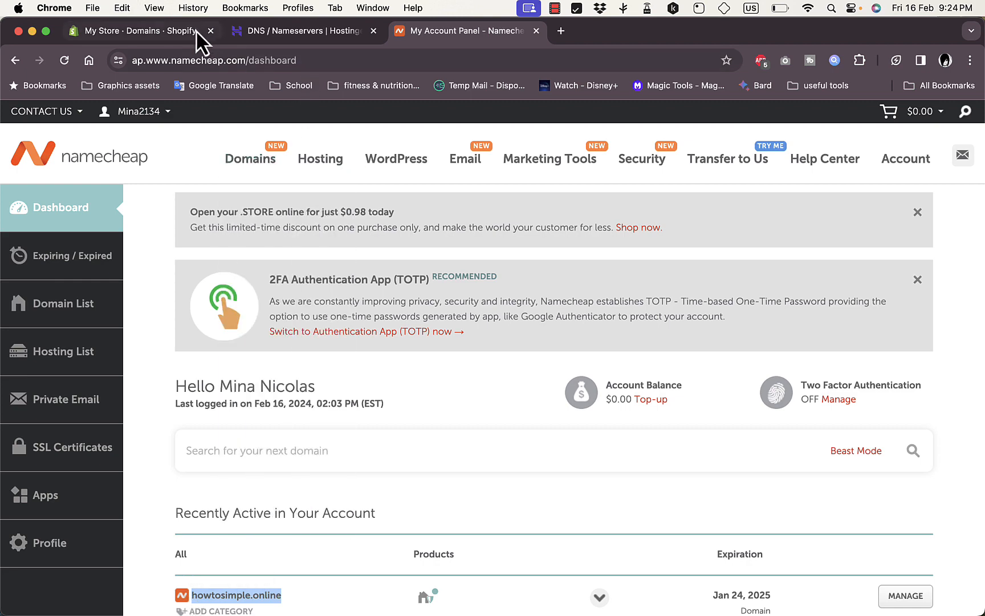
click(174, 34)
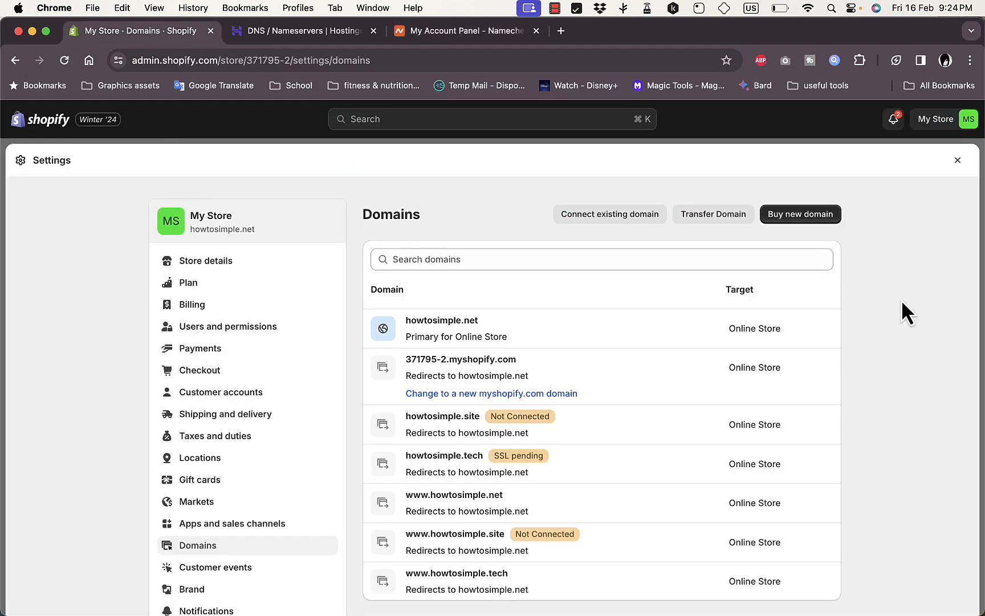
click(609, 217)
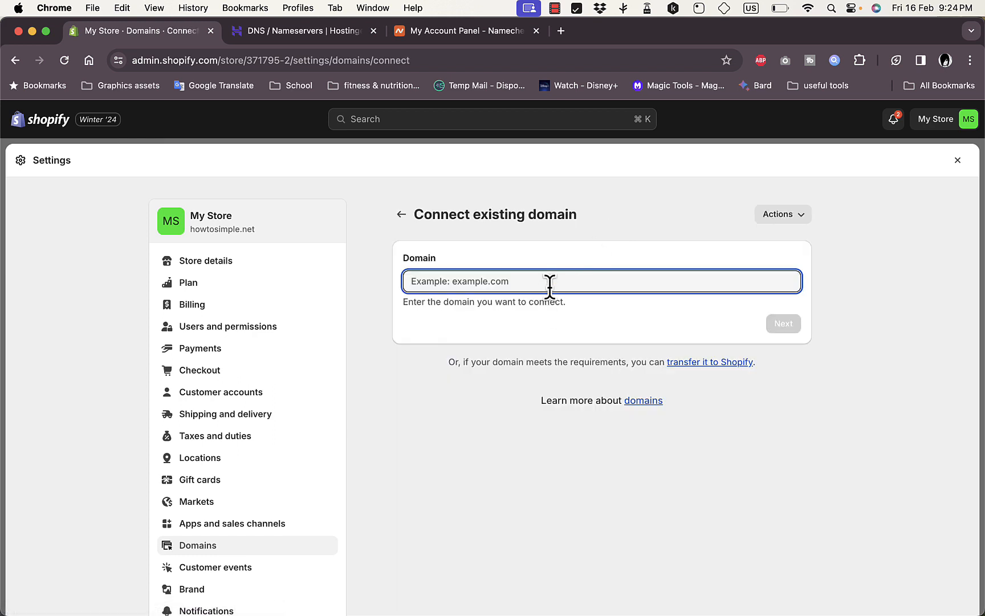
key(super+v)
click(782, 324)
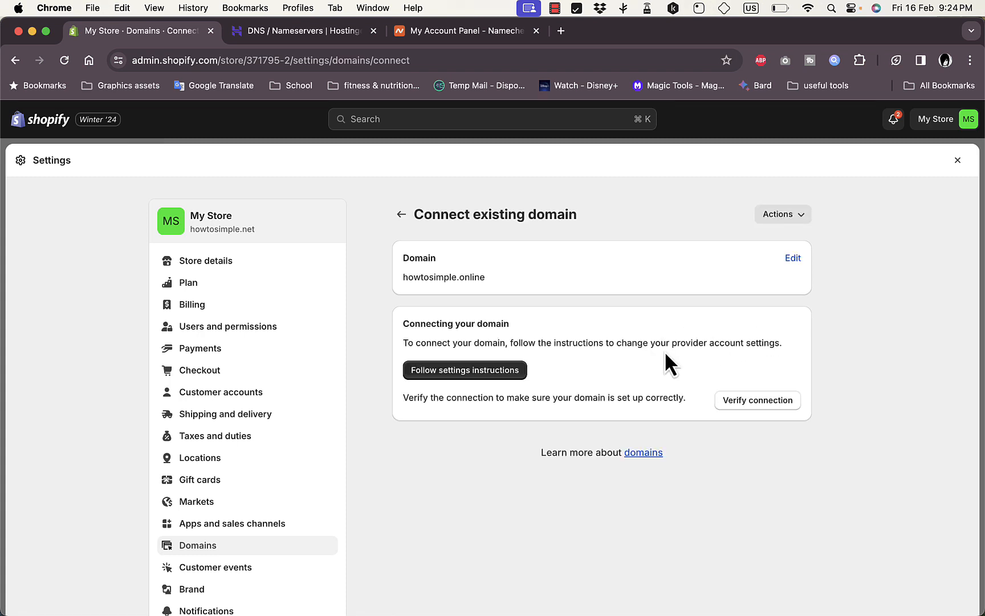
Step: Verify the howtosimple.online connection in Shopify, and open that domain's advanced DNS settings in Namecheap
click(761, 402)
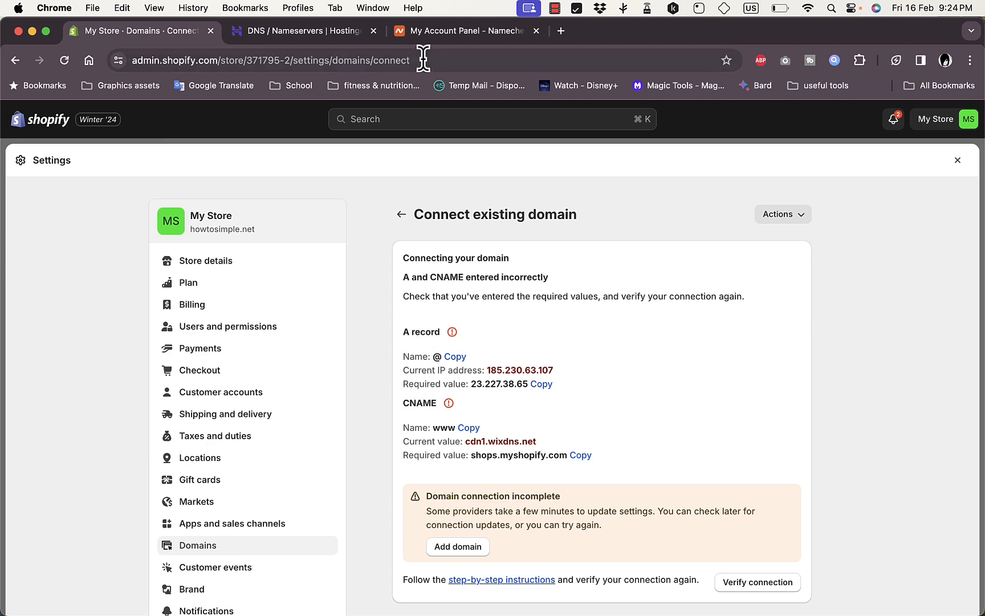
click(442, 34)
scroll(382, 401, down, 2)
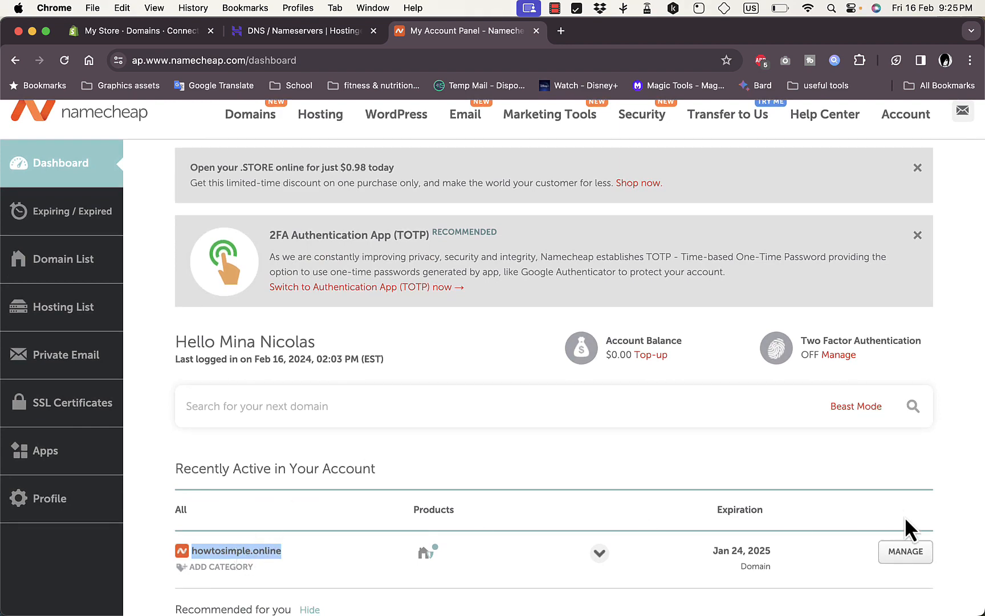
click(911, 556)
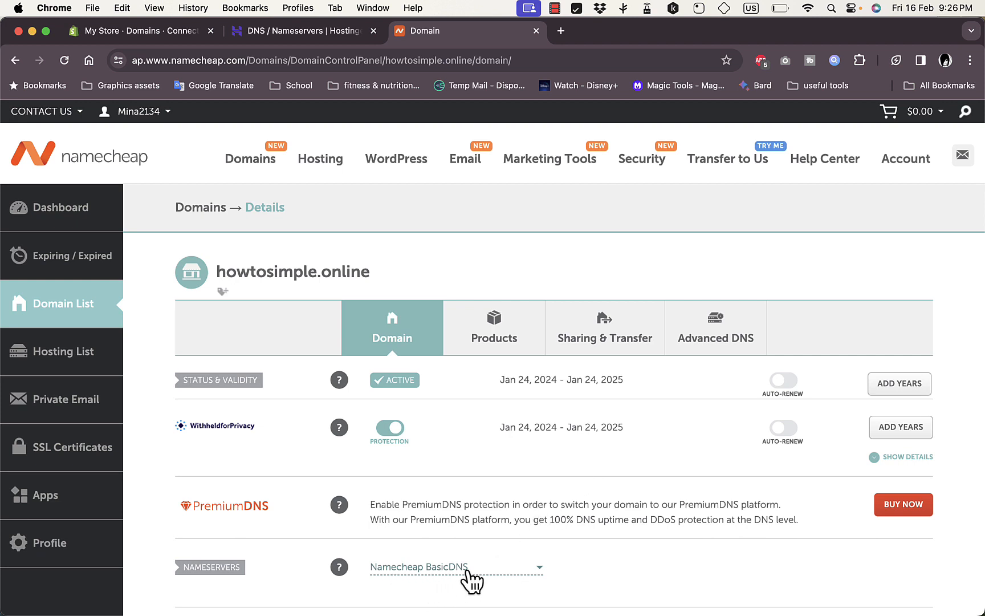
click(496, 571)
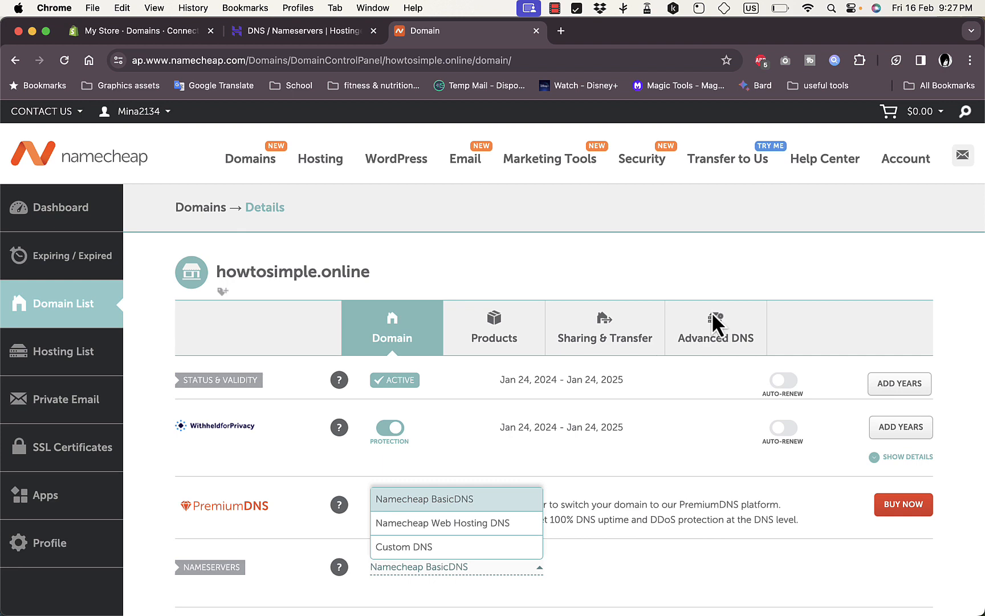
click(719, 326)
click(724, 336)
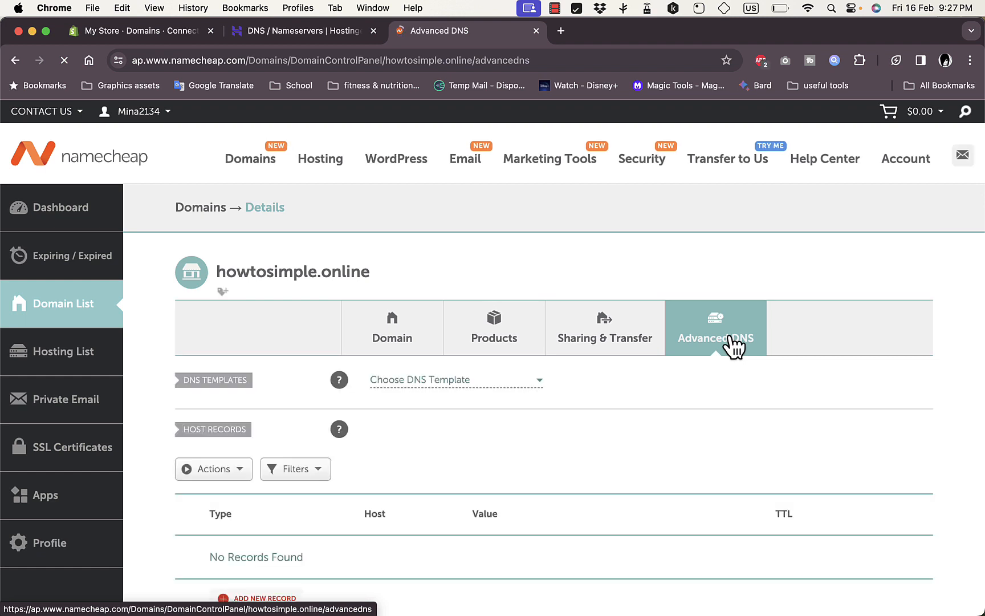
Step: Start a new A record in Namecheap's host records and set its host to Shopify's required name @
scroll(413, 497, down, 2)
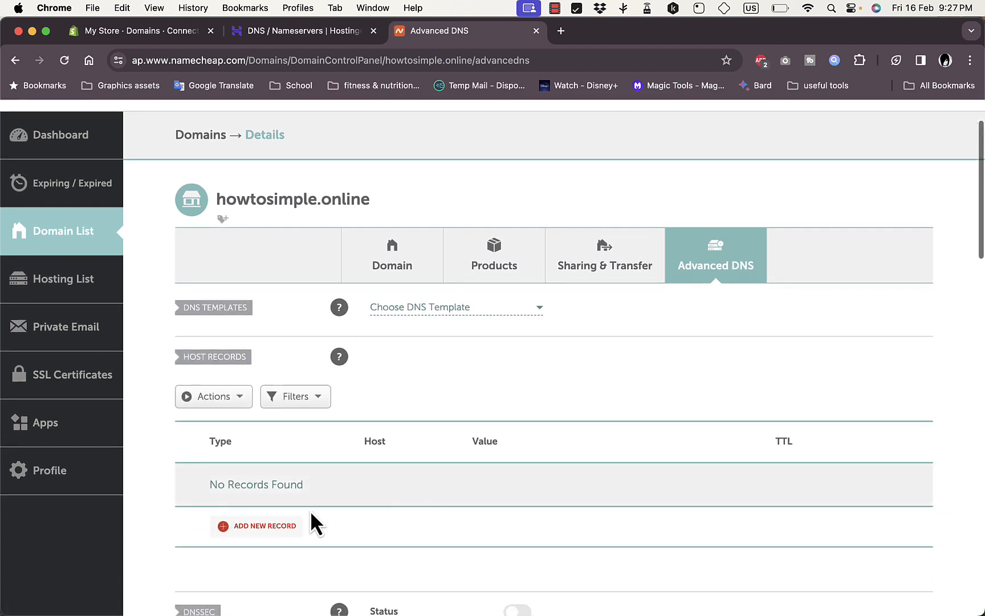
click(268, 528)
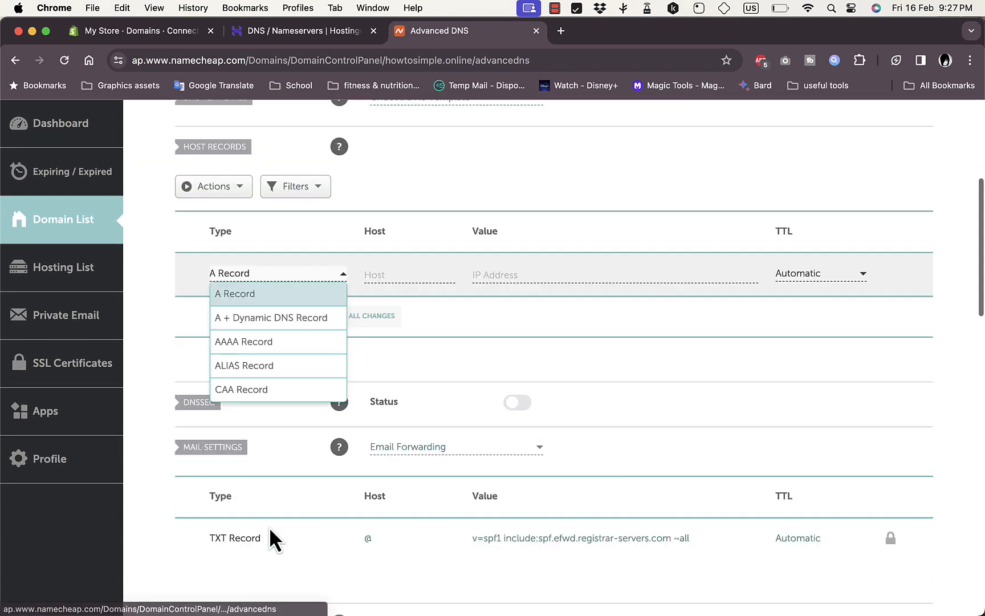
click(265, 295)
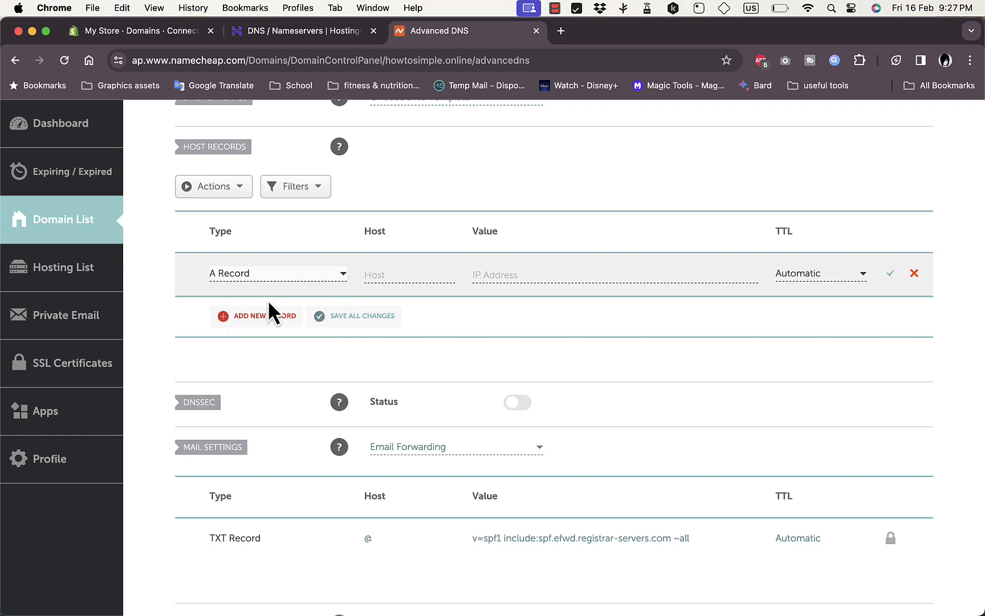
click(175, 35)
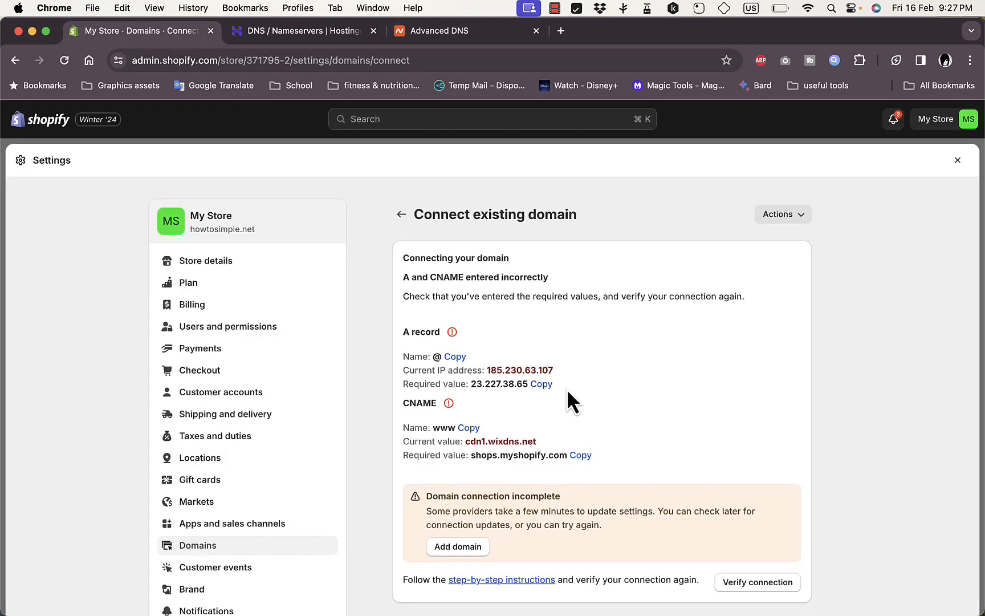
click(454, 358)
click(417, 40)
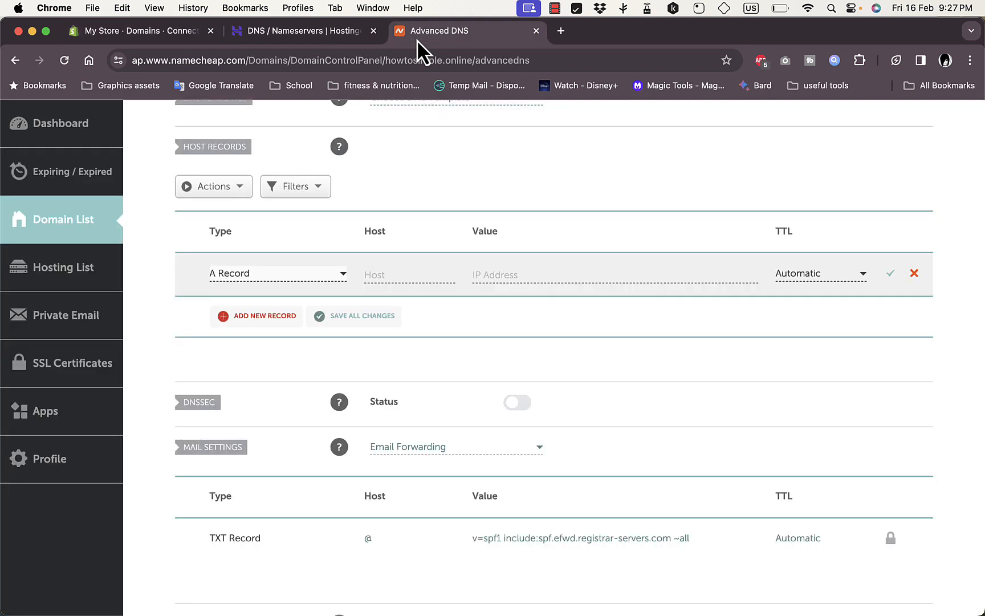
click(412, 274)
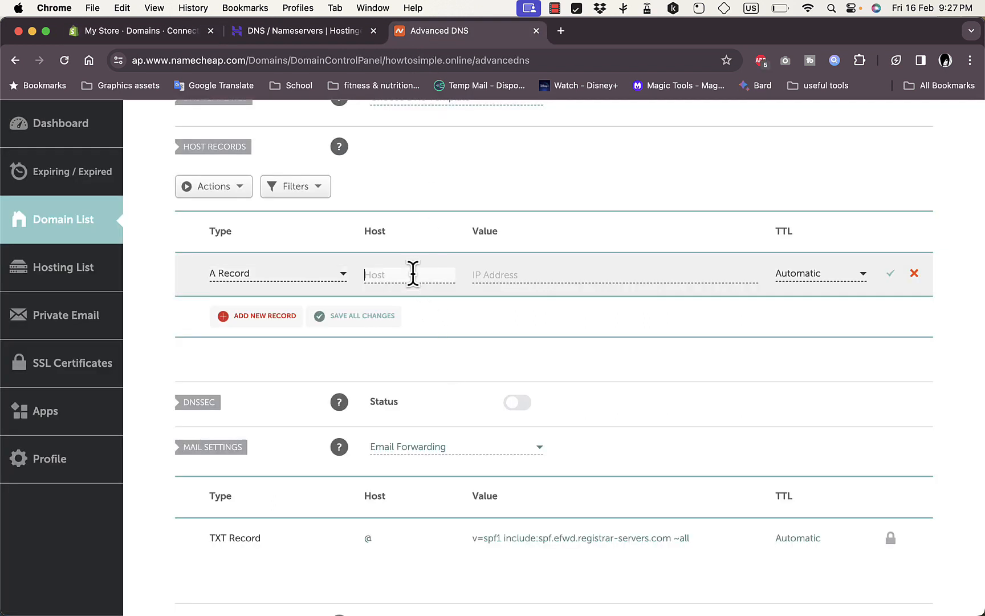
text(@)
Step: Close the Hostinger page, copy Shopify's required A record value 23.227.38.65 into Namecheap's @ record, and save that record
click(290, 33)
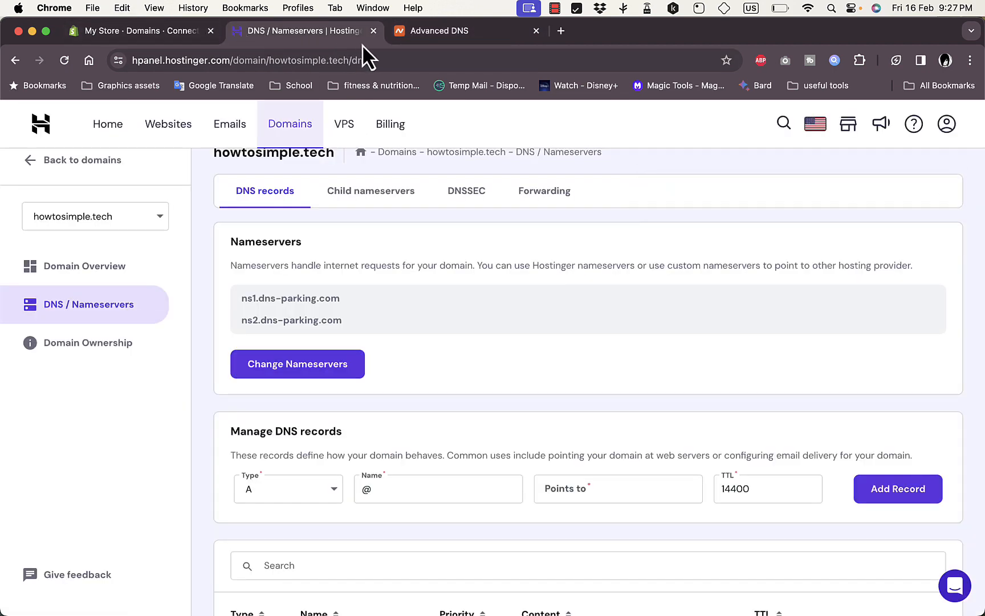
click(373, 32)
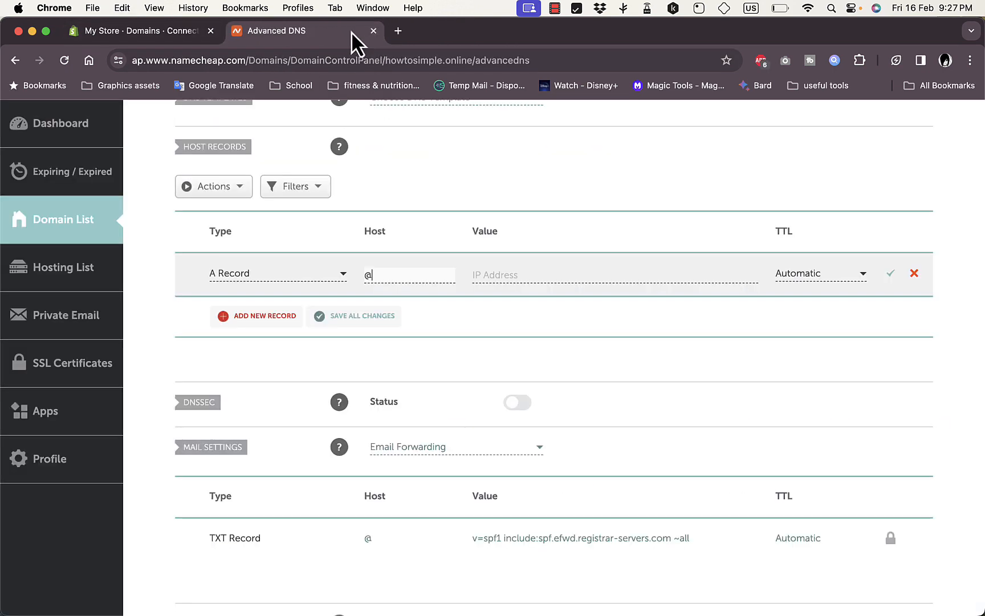
click(170, 29)
click(540, 384)
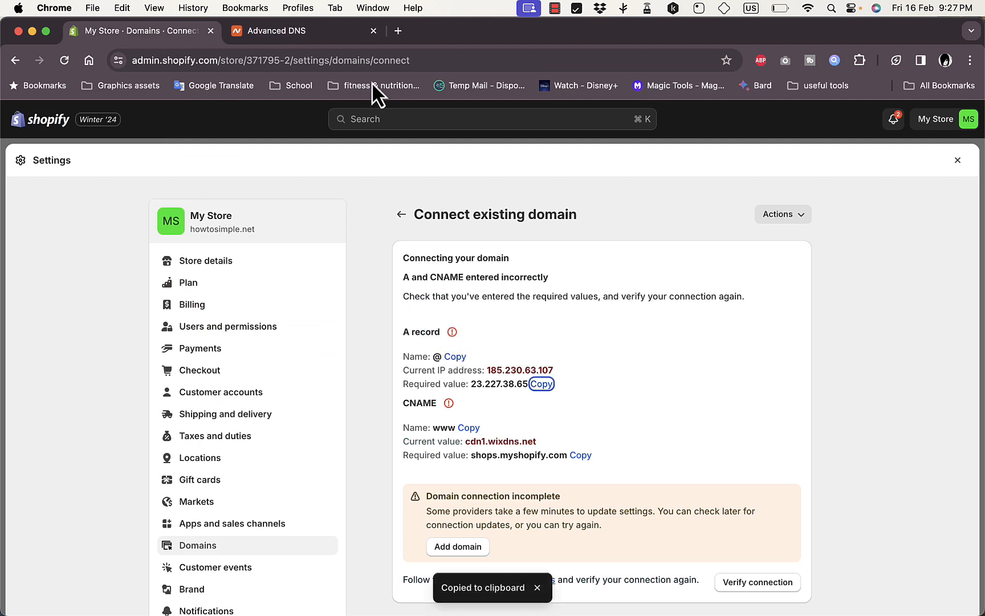
click(328, 34)
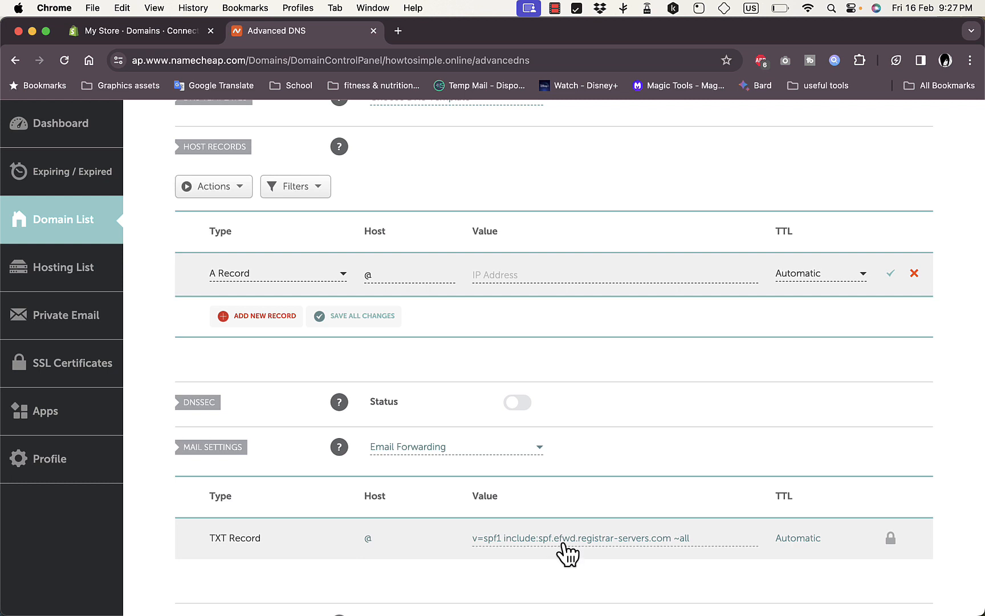
click(528, 273)
key(super+v)
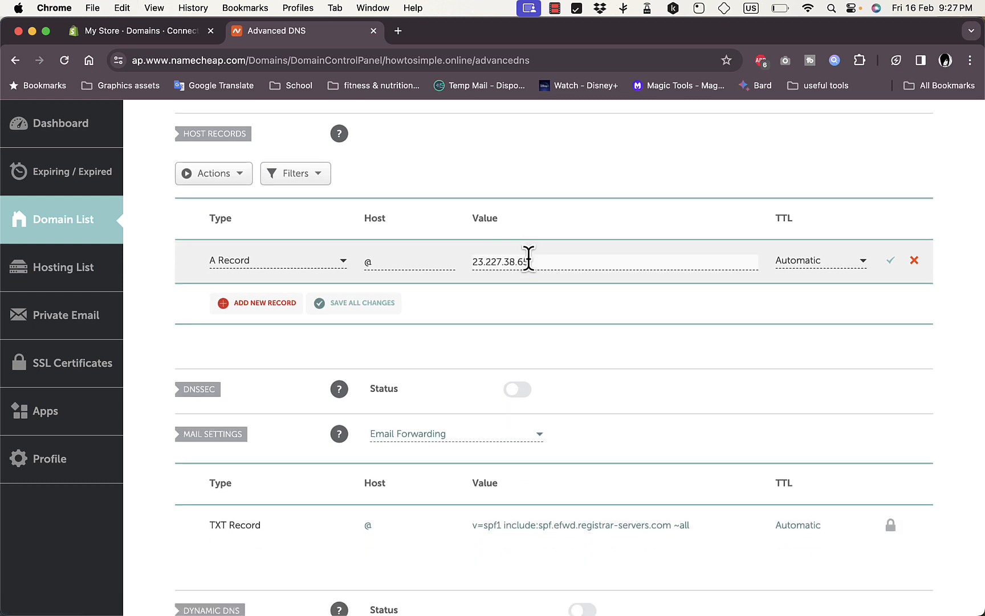
click(891, 262)
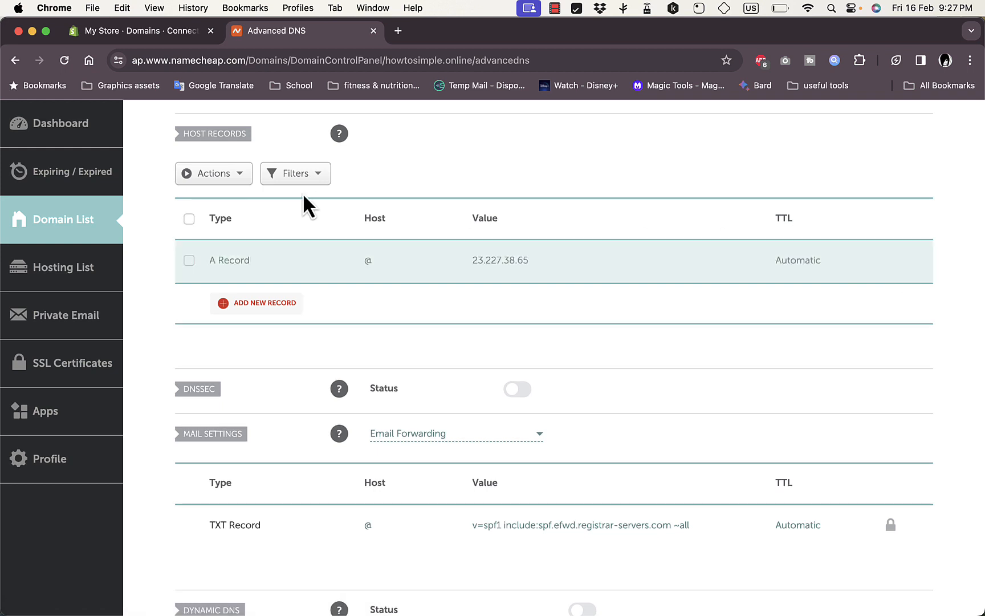
Step: Start a new CNAME record in Namecheap's host records and set its host to the required name www copied from Shopify
click(262, 308)
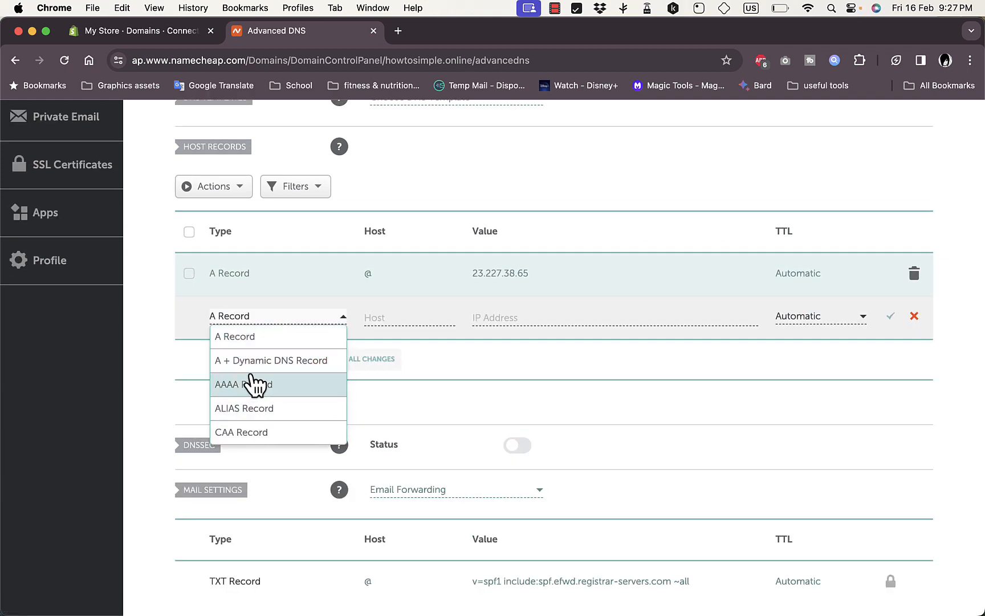
scroll(257, 385, down, 4)
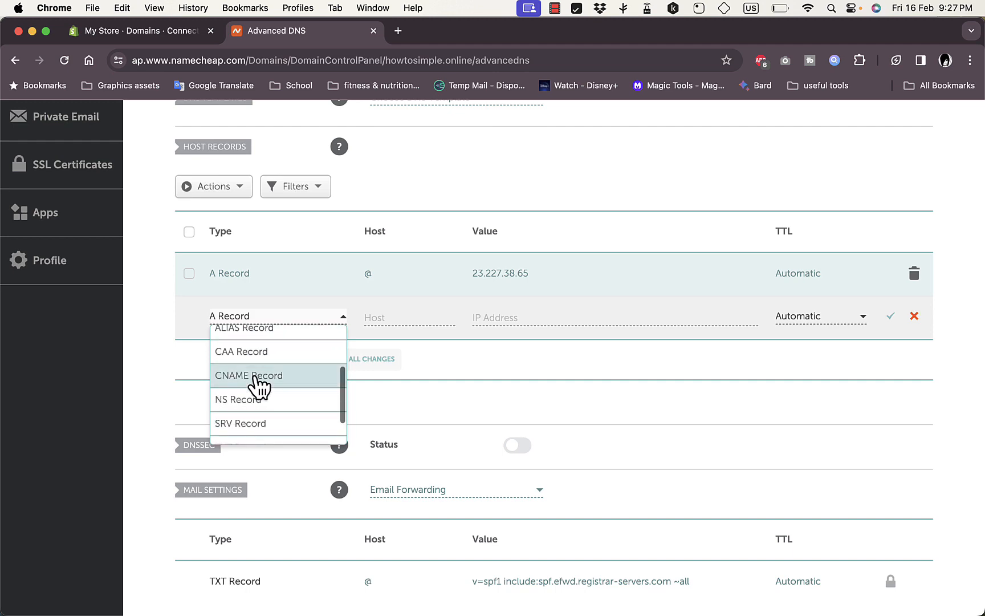
click(257, 376)
click(182, 30)
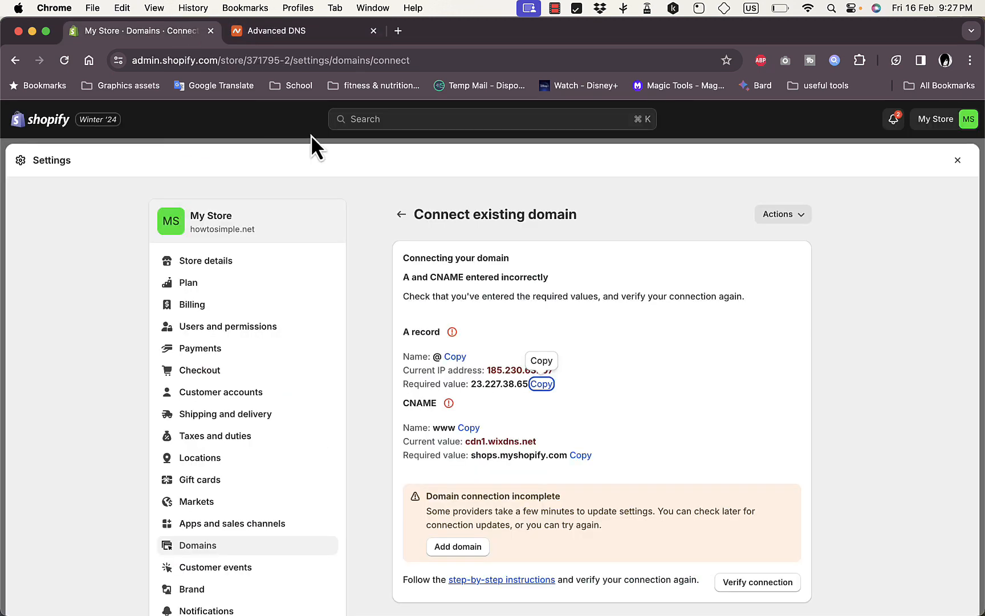
click(469, 428)
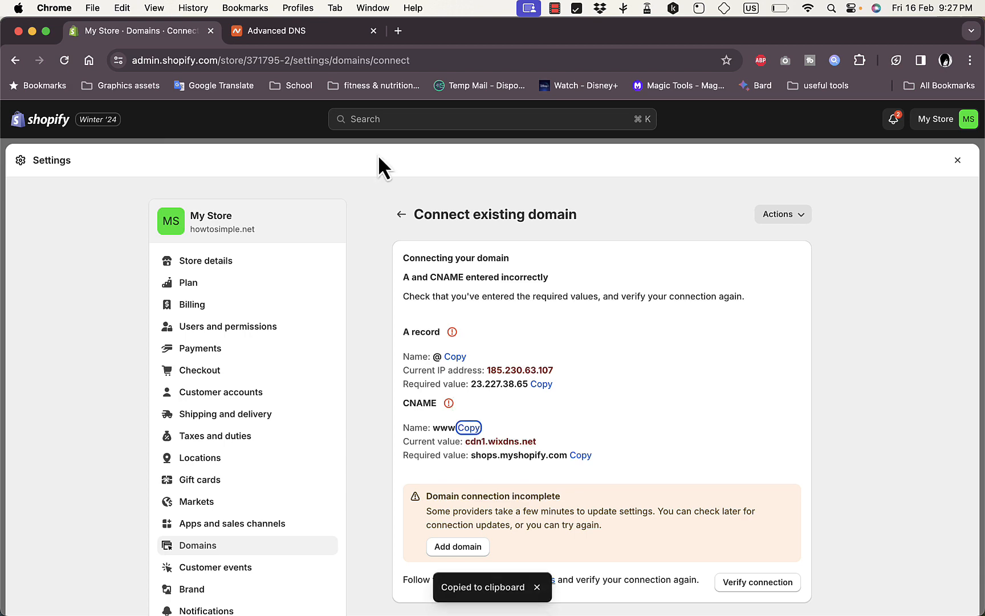
click(312, 34)
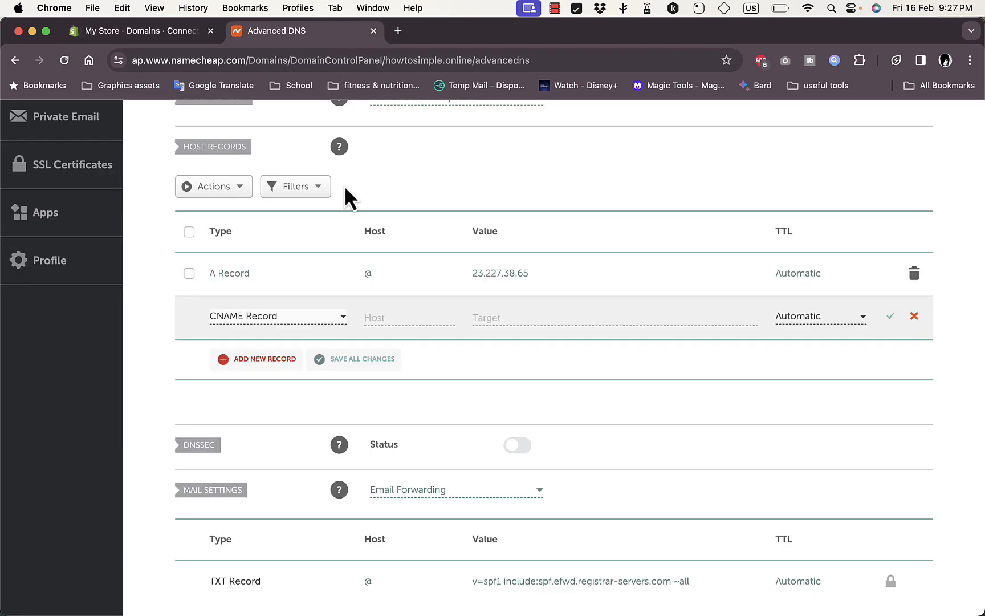
click(387, 319)
key(super+v)
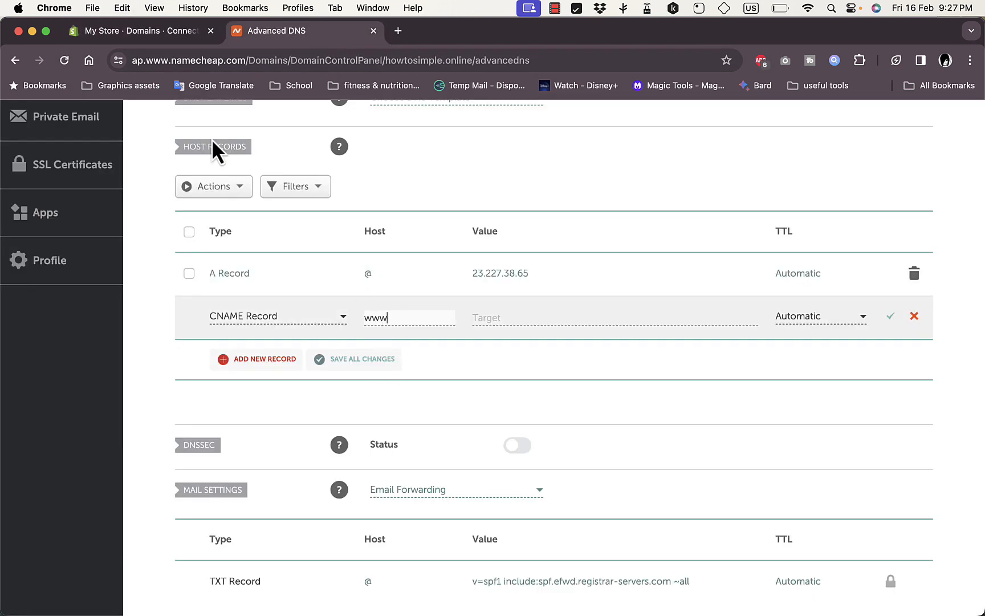
Step: Copy the required CNAME value shops.myshopify.com from Shopify as the www record's target in Namecheap, and save the record
click(171, 32)
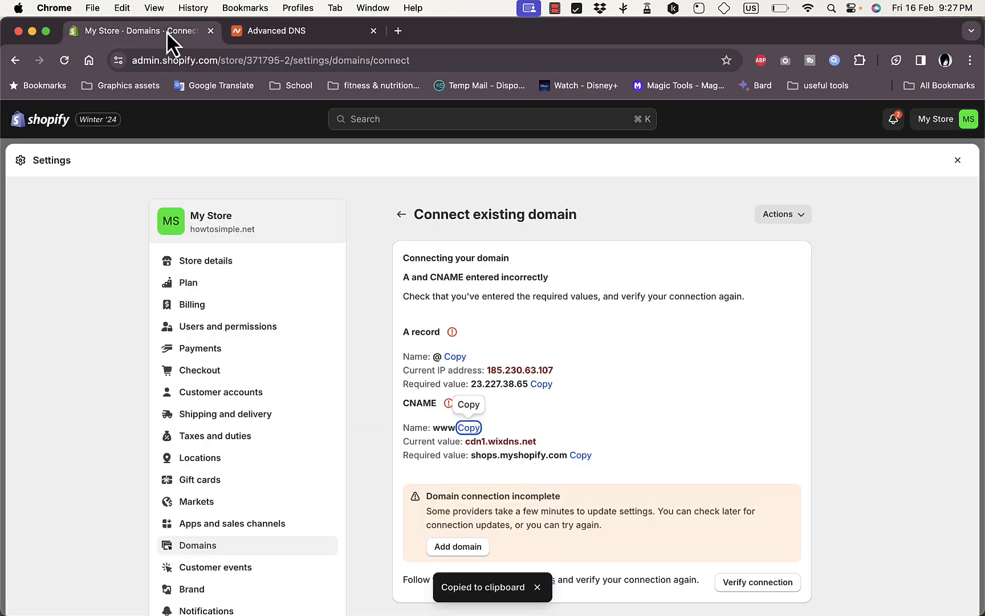
click(580, 455)
click(326, 32)
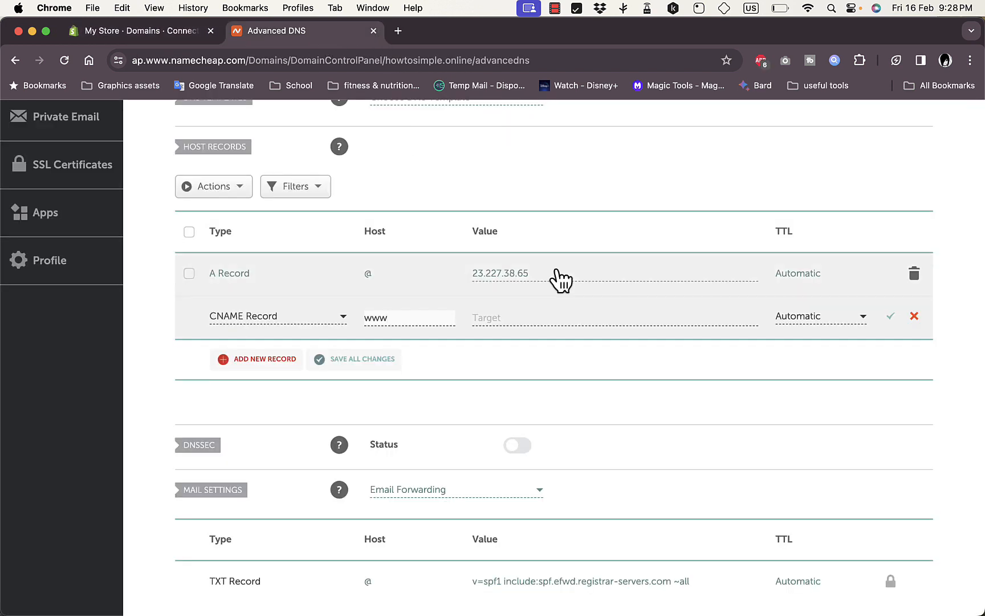
click(585, 318)
key(super+v)
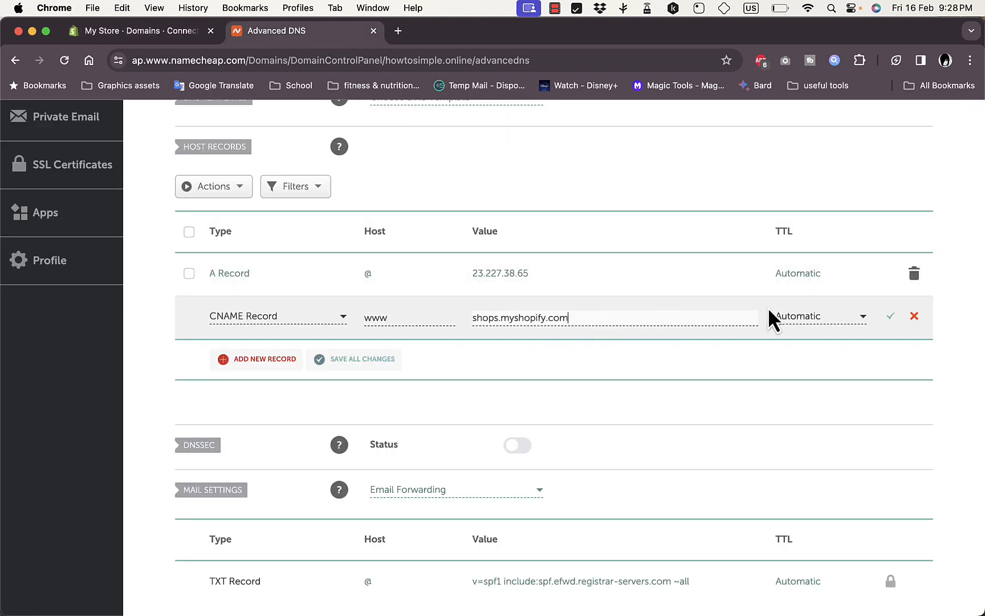
click(889, 316)
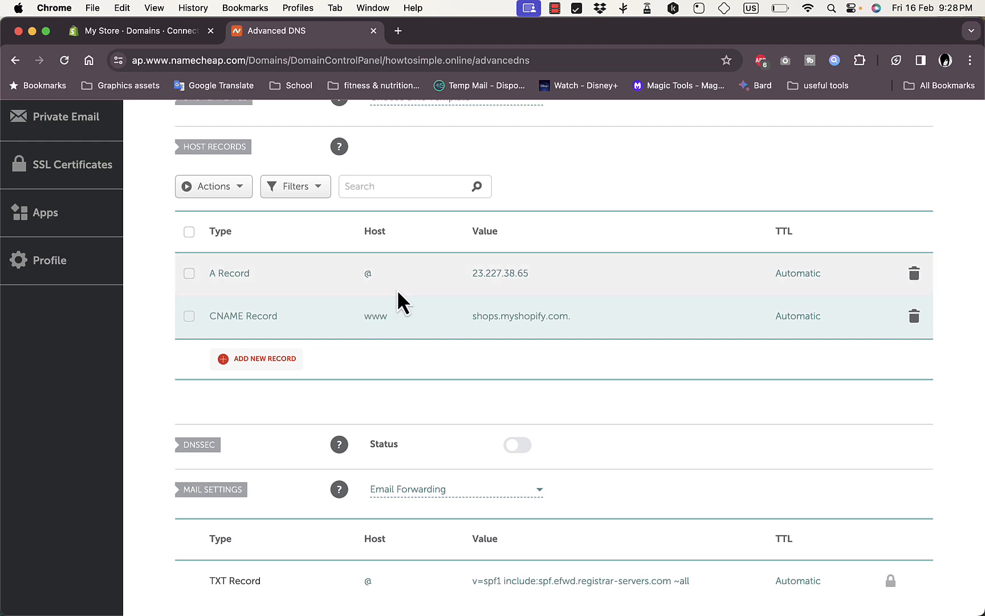
Step: Verify the howtosimple.online connection in Shopify, rechecking the host records in Namecheap between attempts
click(169, 34)
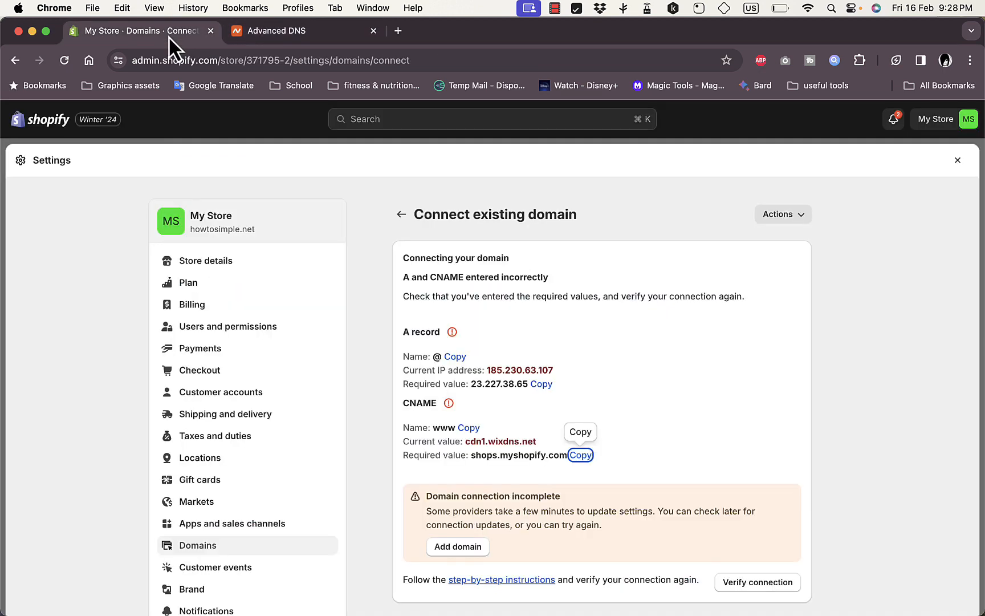
click(765, 582)
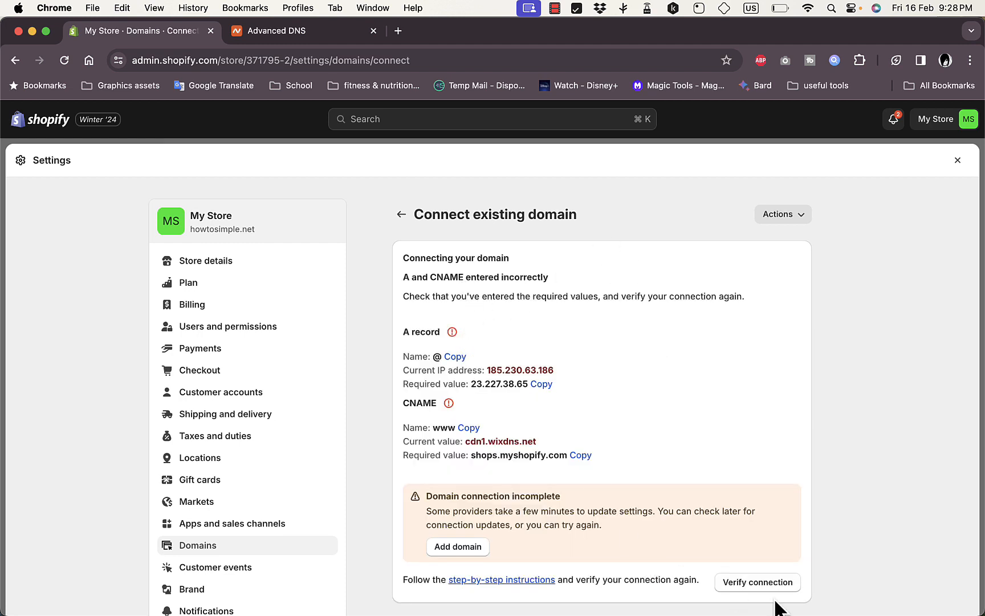
click(757, 583)
click(310, 35)
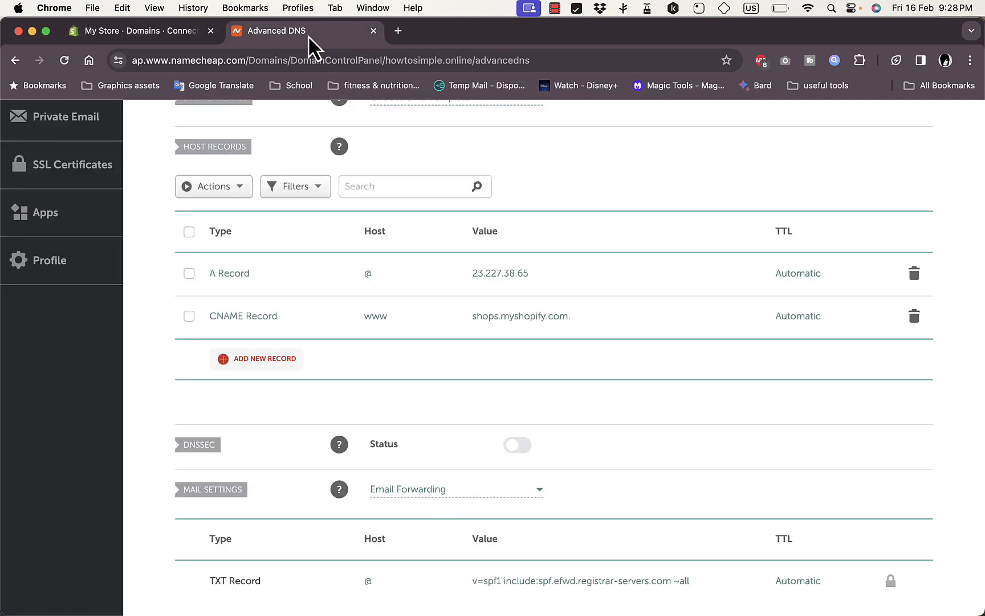
scroll(698, 380, up, 2)
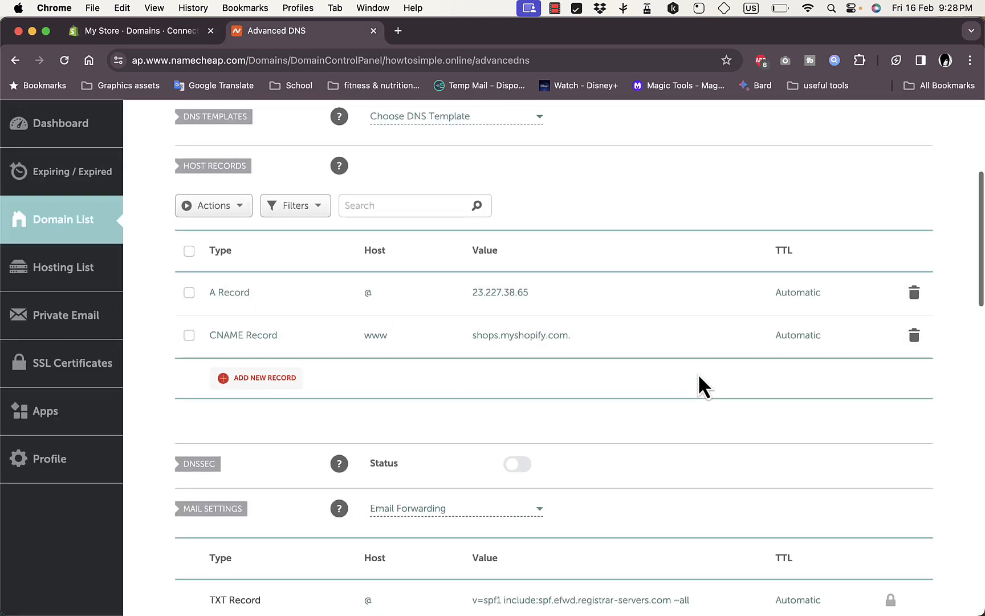
click(145, 34)
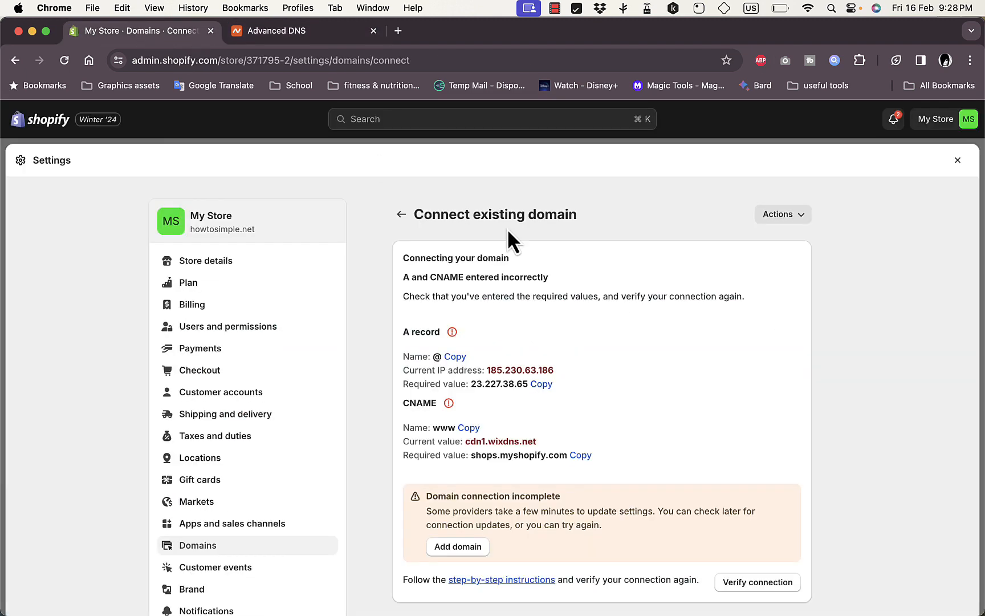
click(747, 582)
Step: Compare Namecheap's A and CNAME records with Shopify's required values, and request verification of the domain connection again
click(314, 31)
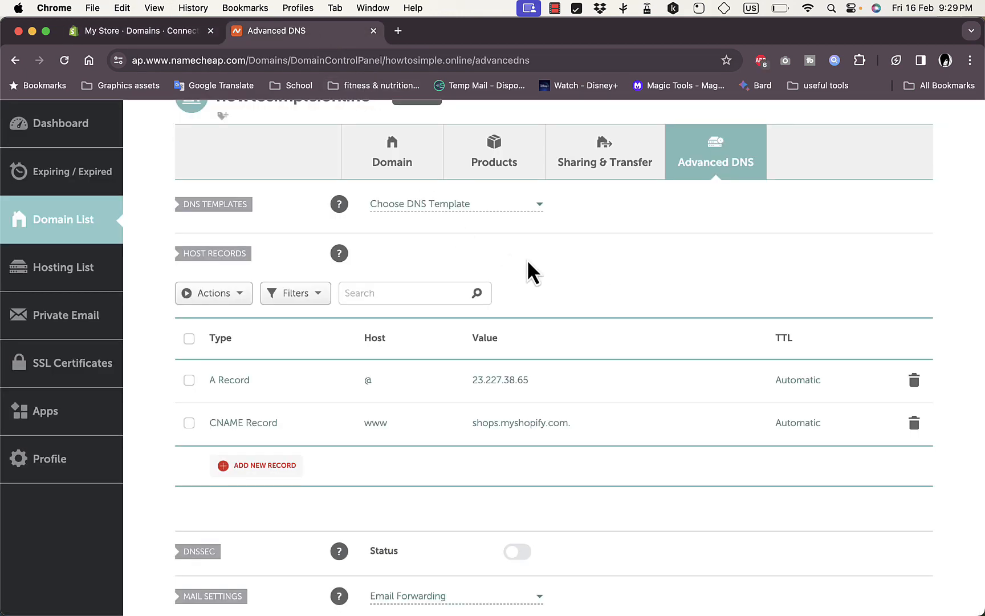
click(146, 35)
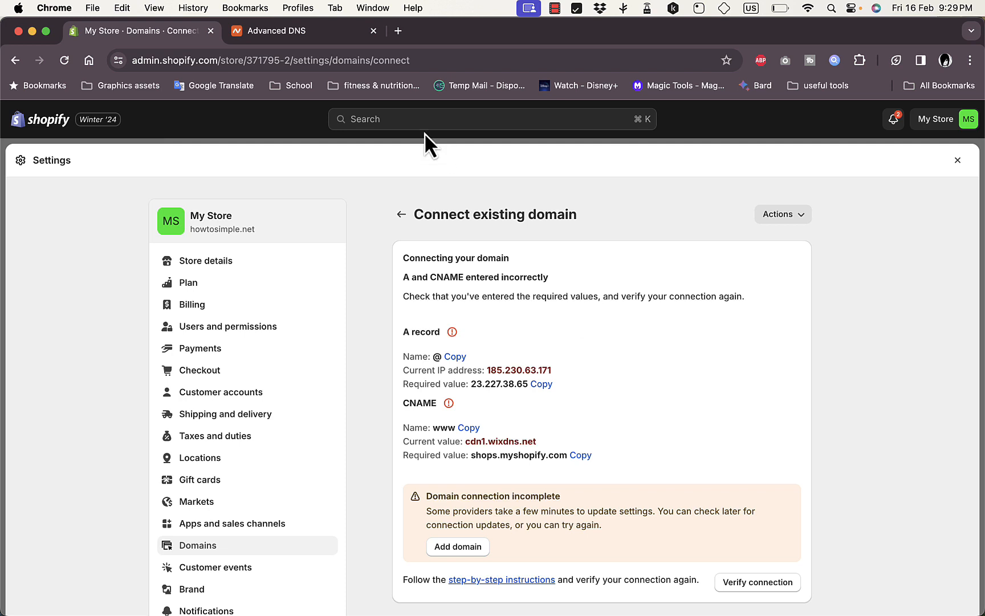
click(295, 26)
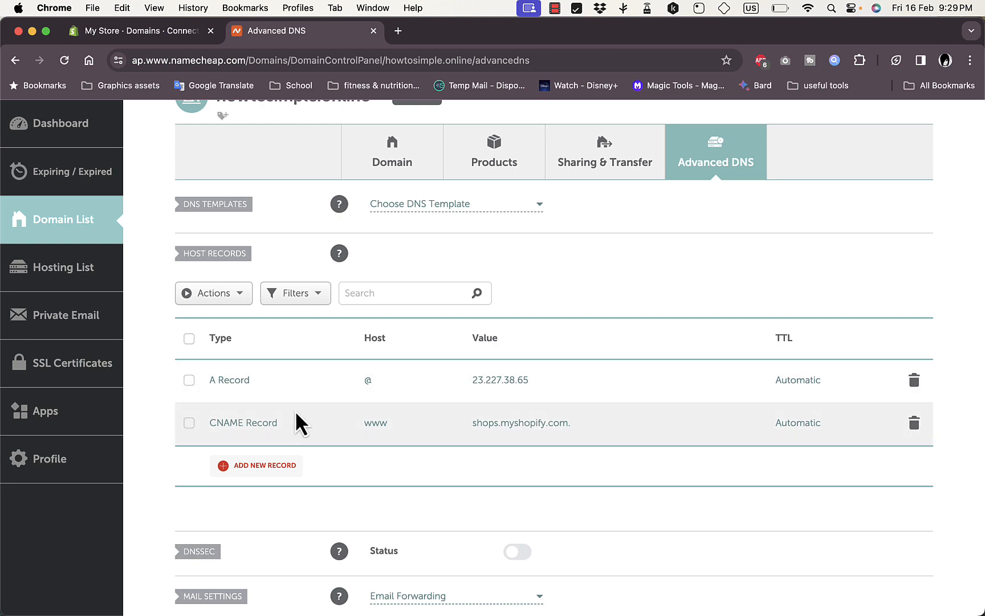
click(155, 36)
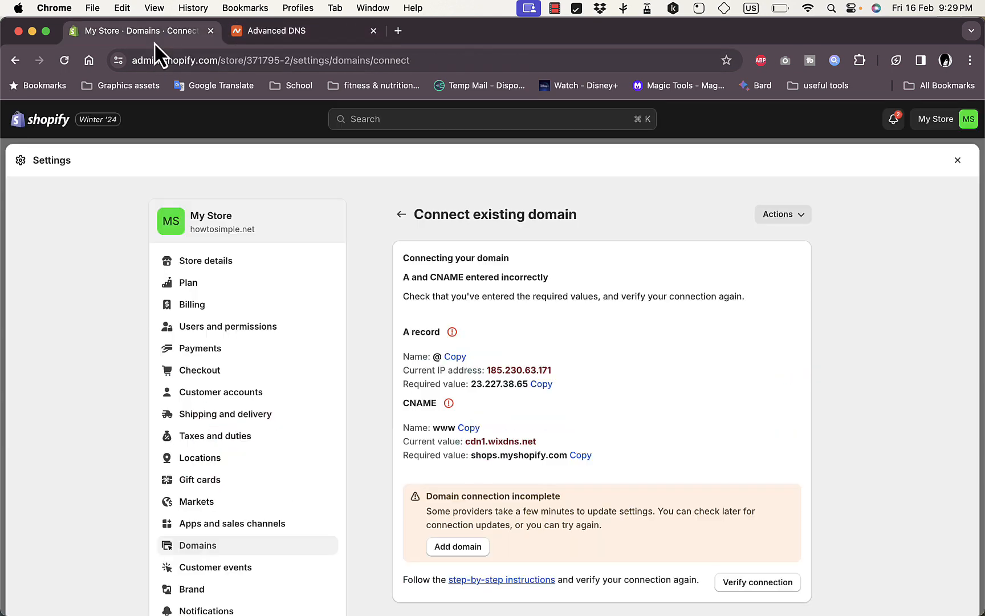
click(770, 586)
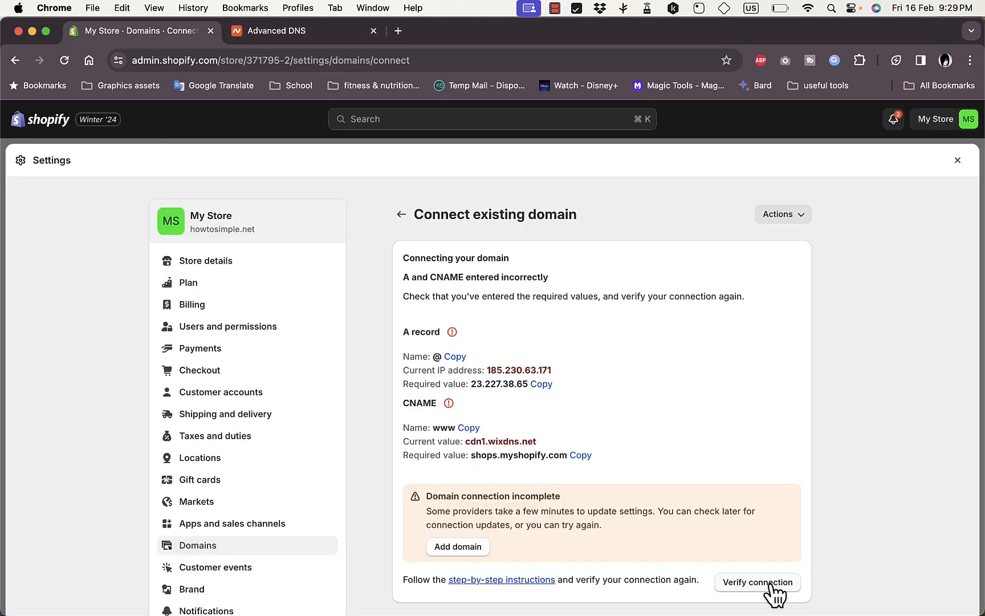